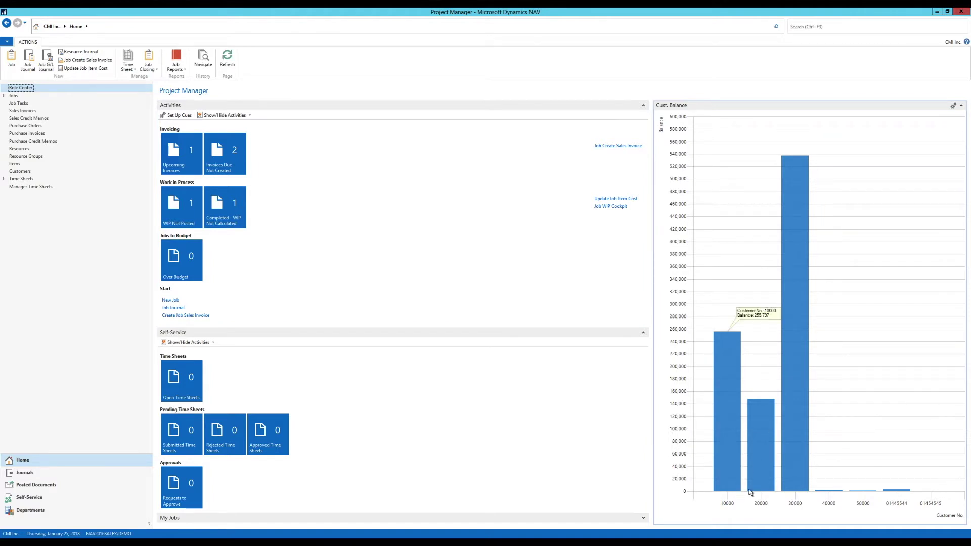
- Search 'charts' to open the Generic Charts list, then switch to the Development Environment window
{"action": "mouse_move", "coordinate": [804, 431]}
{"action": "mouse_move", "coordinate": [776, 271]}
{"action": "mouse_move", "coordinate": [737, 338]}
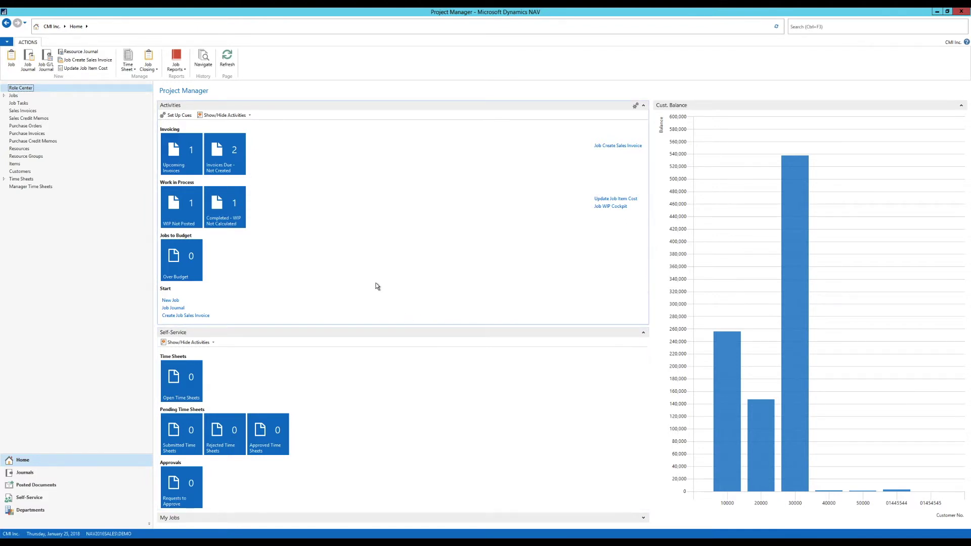
{"action": "left_click", "coordinate": [811, 38]}
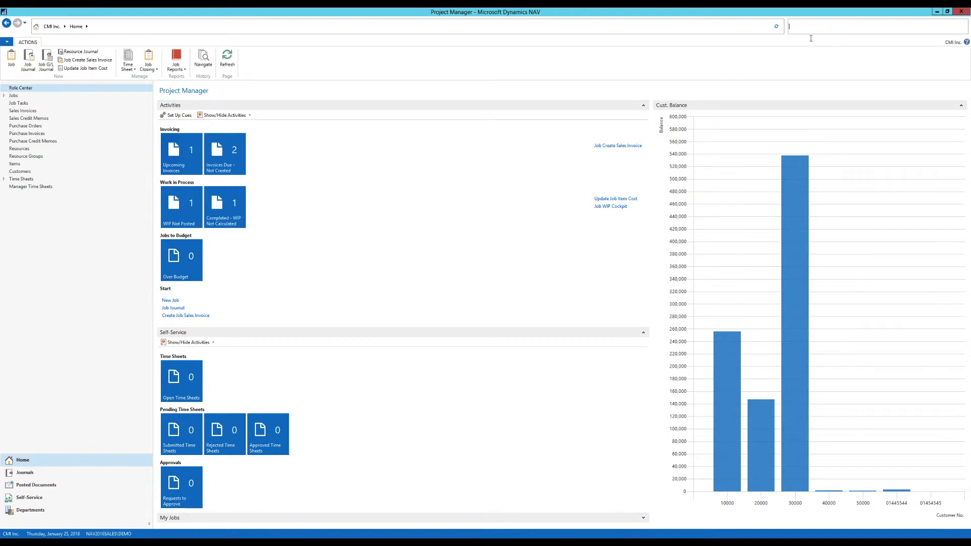
{"action": "type", "text": "charts"}
{"action": "left_click", "coordinate": [800, 46]}
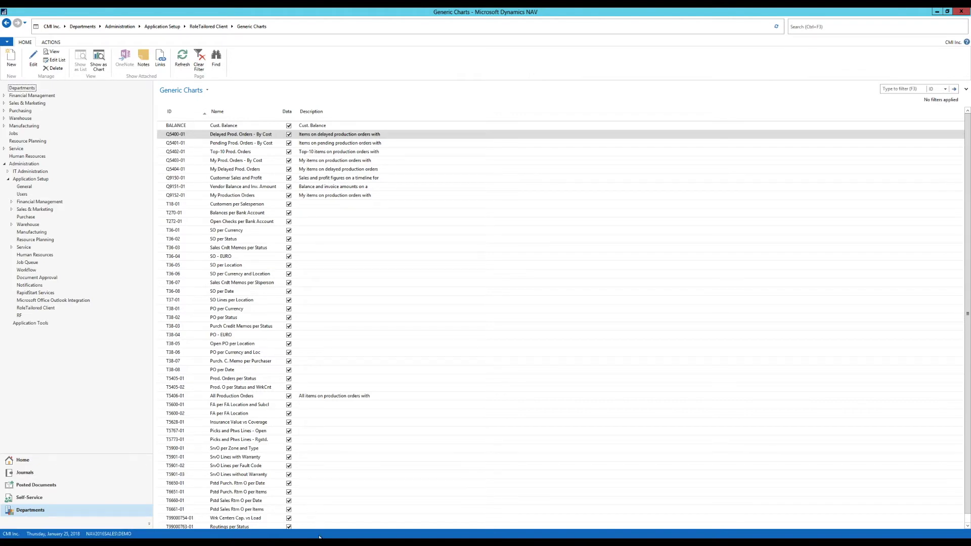
{"action": "mouse_move", "coordinate": [319, 543]}
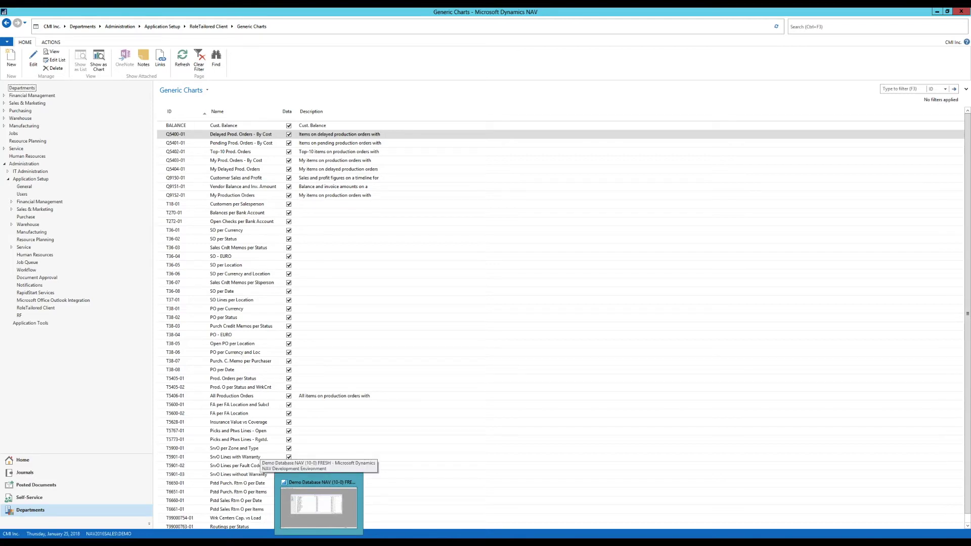
{"action": "left_click", "coordinate": [323, 523]}
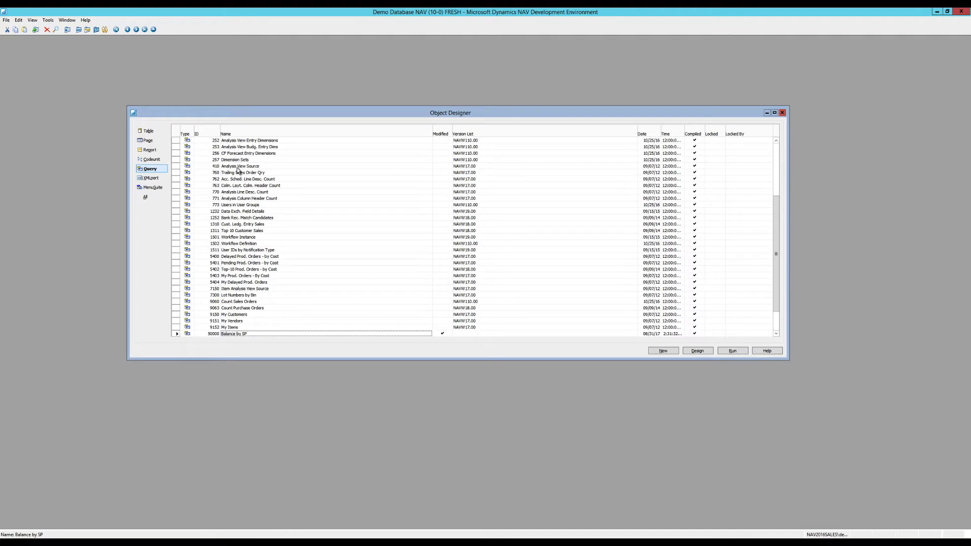
- Create a new query whose first data item is table 13 Salesperson/Purchaser
{"action": "left_click", "coordinate": [668, 351]}
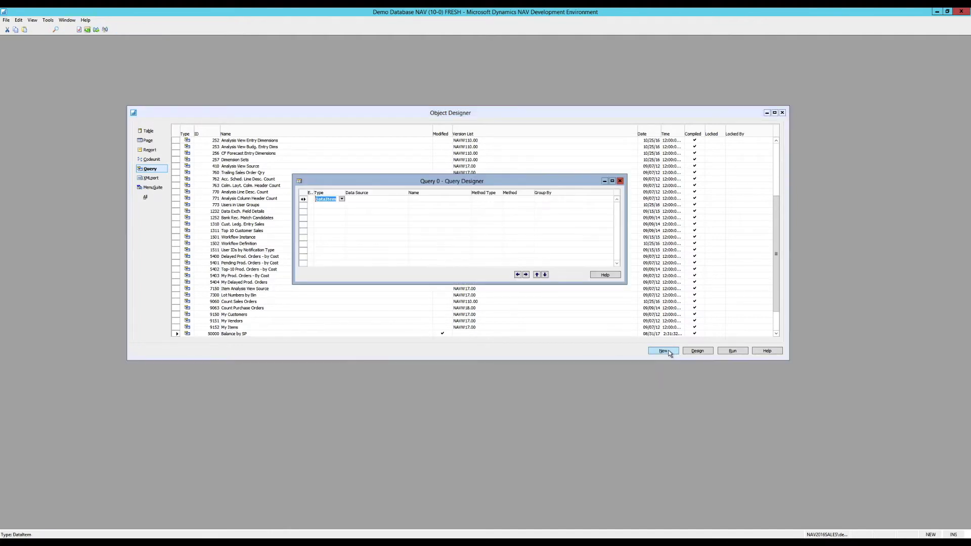
{"action": "left_click_drag", "start_coordinate": [430, 283], "coordinate": [435, 336]}
{"action": "left_click_drag", "start_coordinate": [421, 180], "coordinate": [354, 184]}
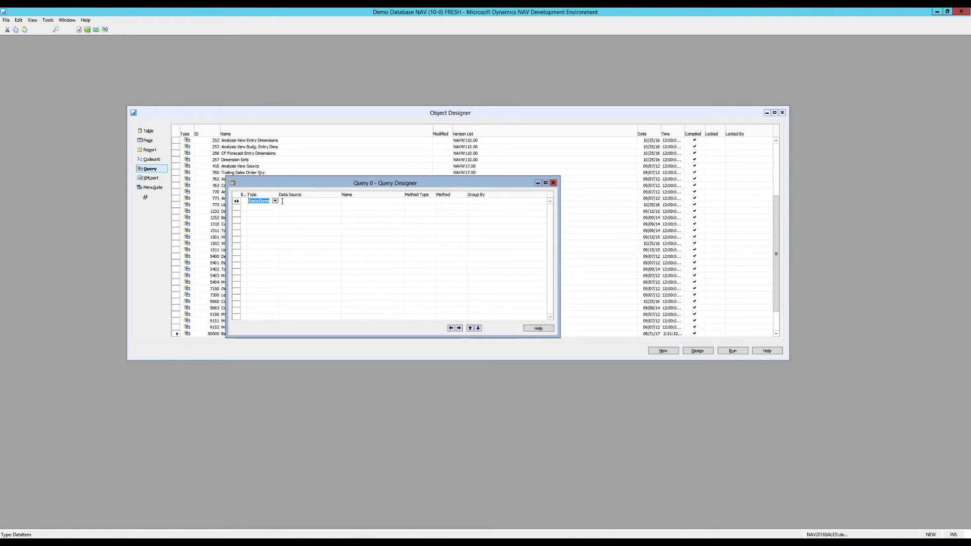
{"action": "left_click", "coordinate": [338, 202]}
{"action": "left_click", "coordinate": [338, 201]}
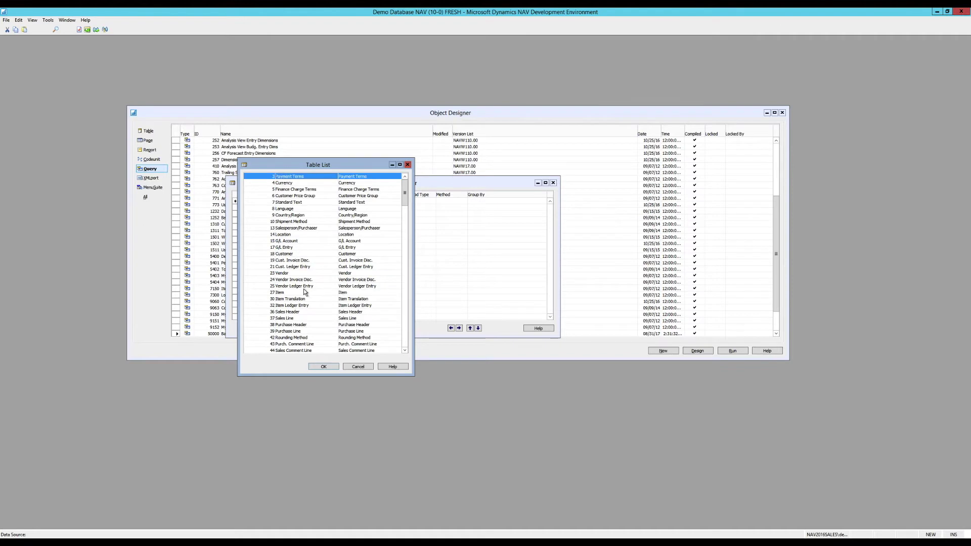
{"action": "left_click", "coordinate": [287, 228]}
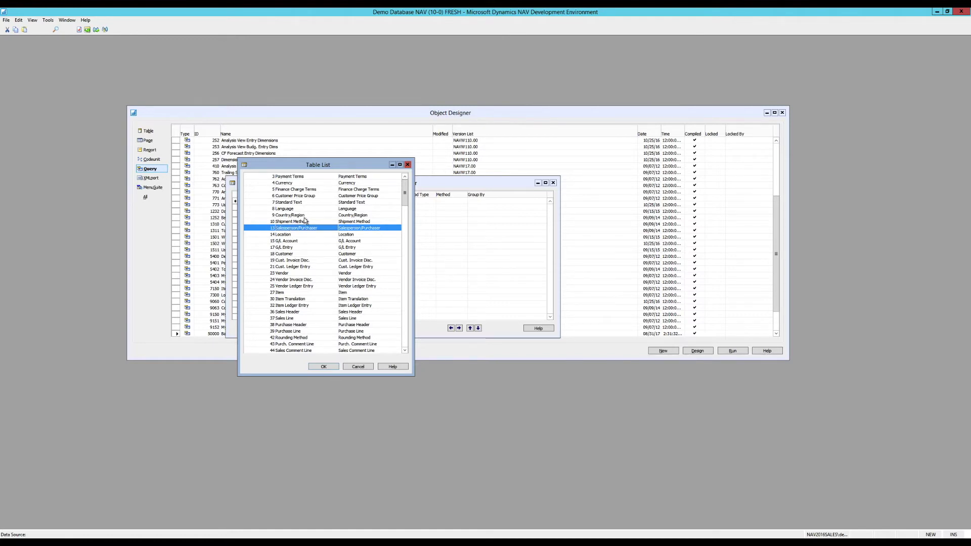
{"action": "left_click", "coordinate": [323, 367]}
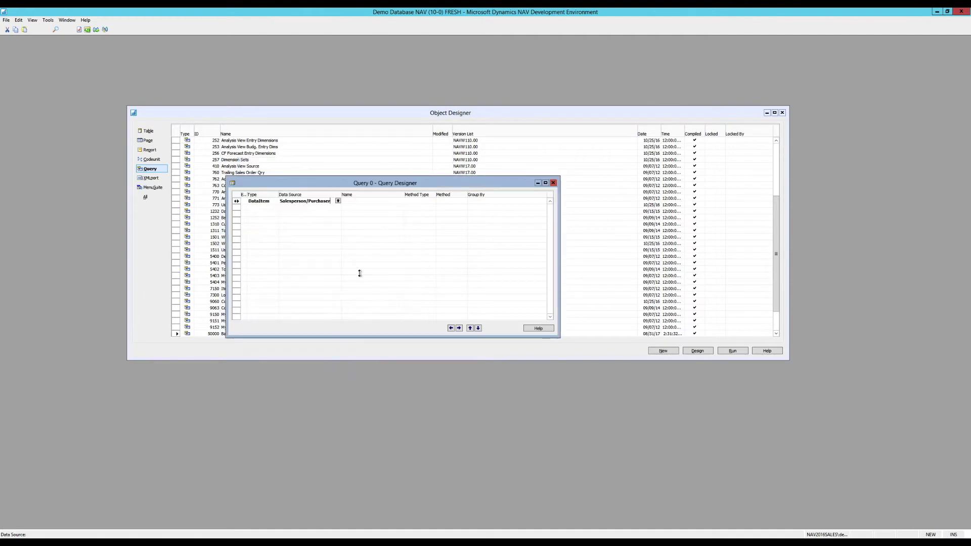
- Add Code and Name columns under the Salesperson/Purchaser data item, then start a third row
{"action": "left_click", "coordinate": [361, 201]}
{"action": "left_click", "coordinate": [294, 269]}
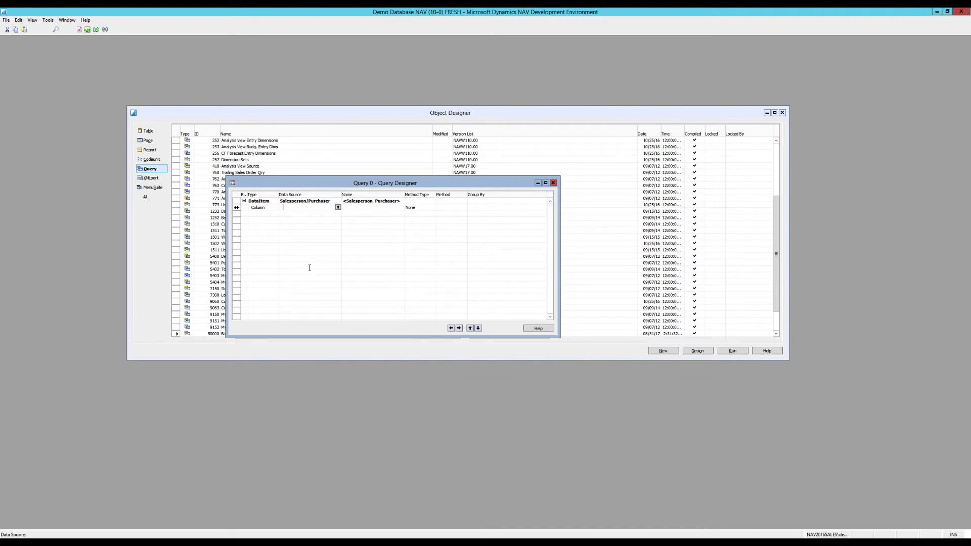
{"action": "left_click", "coordinate": [338, 207]}
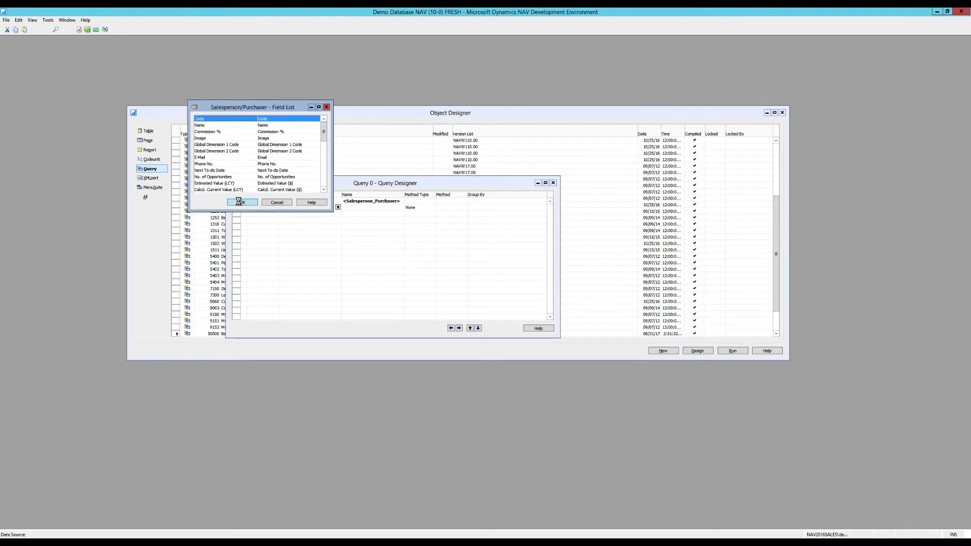
{"action": "left_click", "coordinate": [239, 201]}
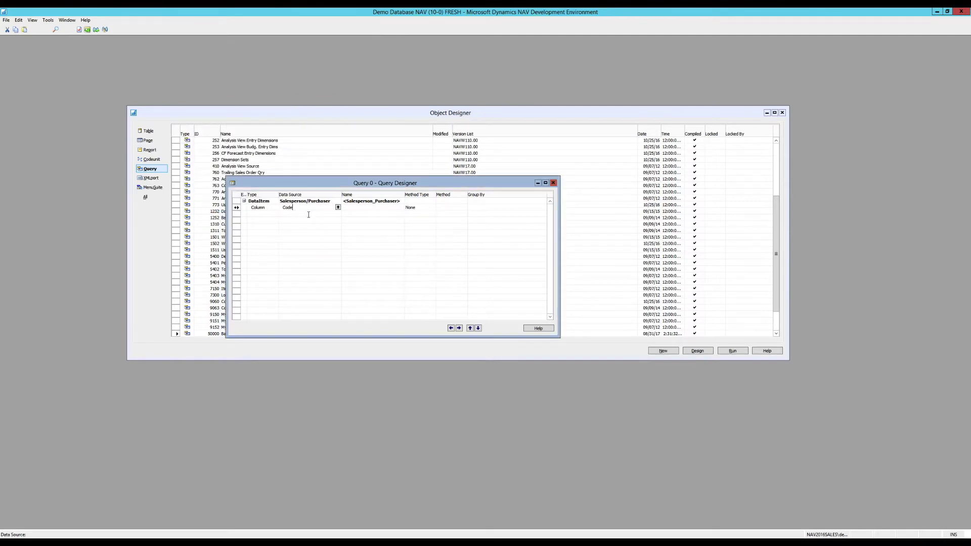
{"action": "left_click", "coordinate": [308, 215]}
{"action": "left_click", "coordinate": [337, 214]}
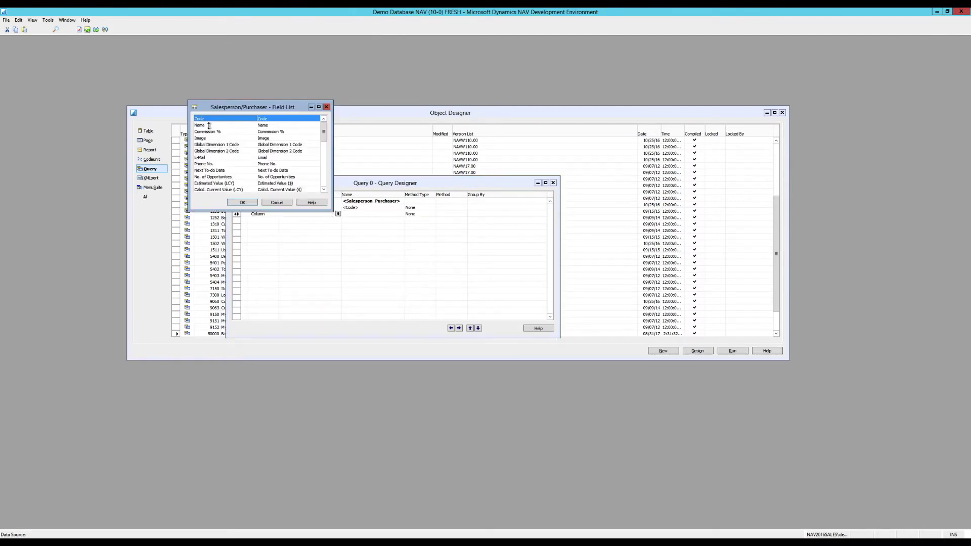
{"action": "left_click", "coordinate": [209, 125]}
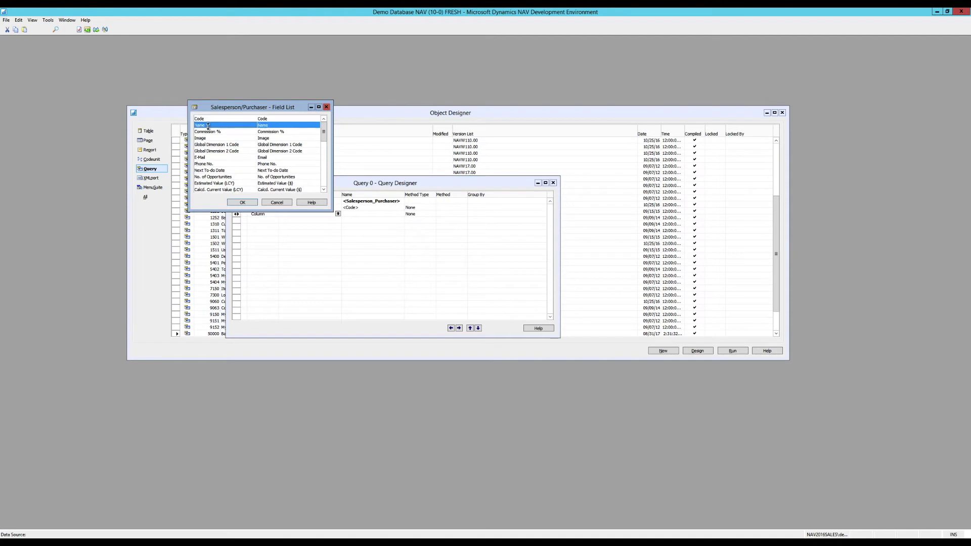
{"action": "left_click", "coordinate": [243, 202]}
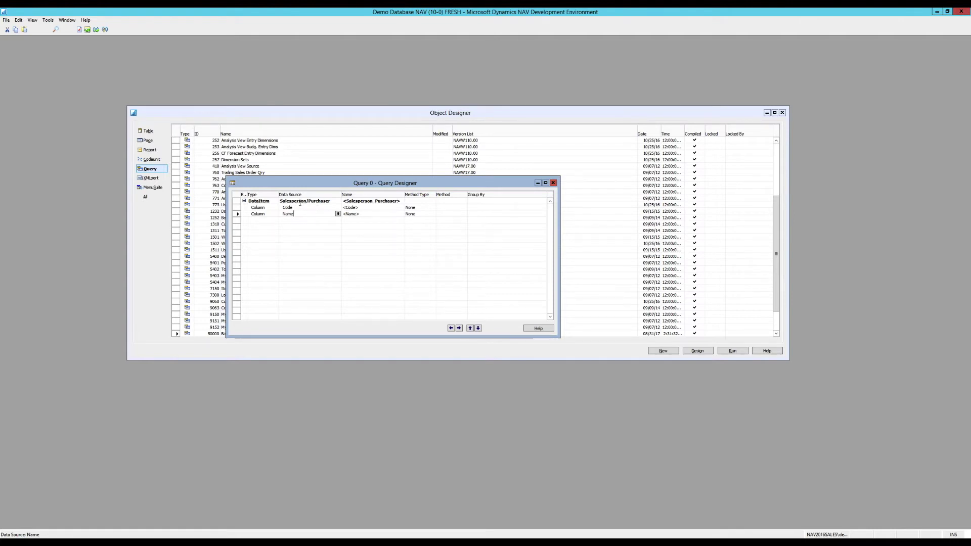
{"action": "left_click", "coordinate": [271, 220]}
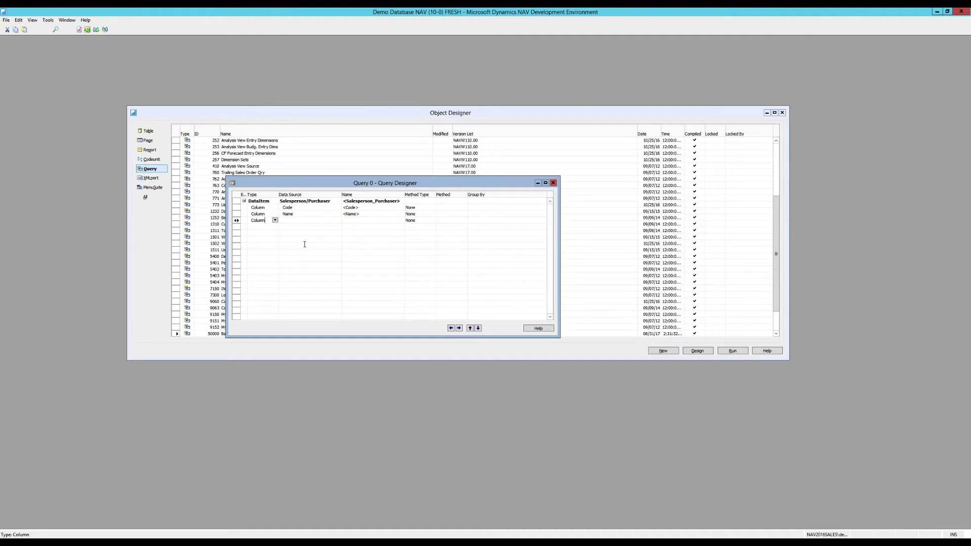
- Make the new row a DataItem on table 21 Cust. Ledger Entry and add a column row beneath it
{"action": "left_click", "coordinate": [276, 221]}
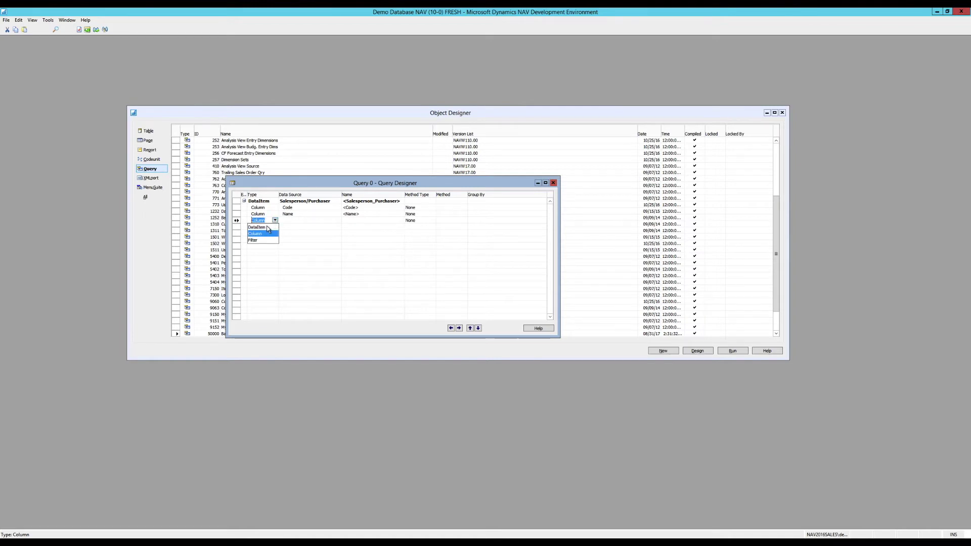
{"action": "left_click", "coordinate": [269, 226]}
{"action": "left_click", "coordinate": [298, 221]}
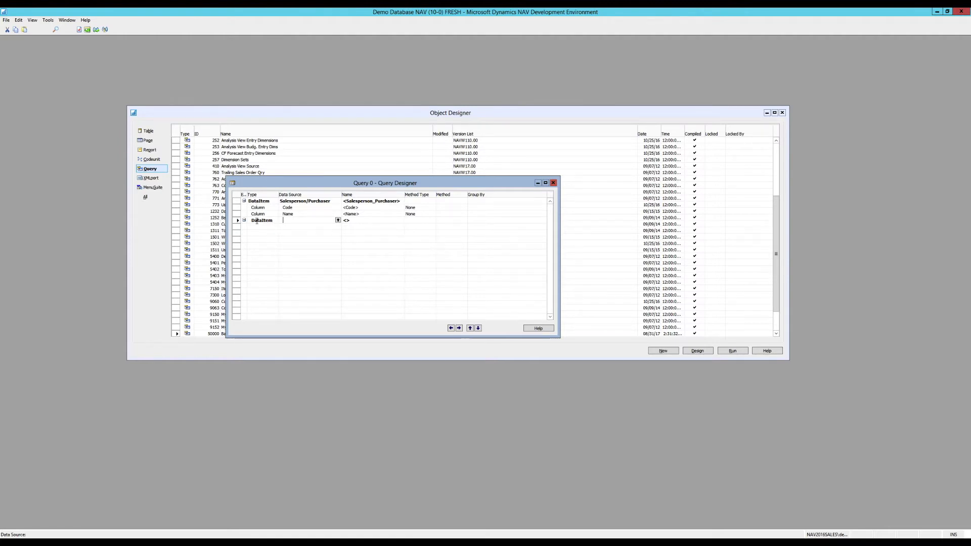
{"action": "left_click", "coordinate": [338, 221]}
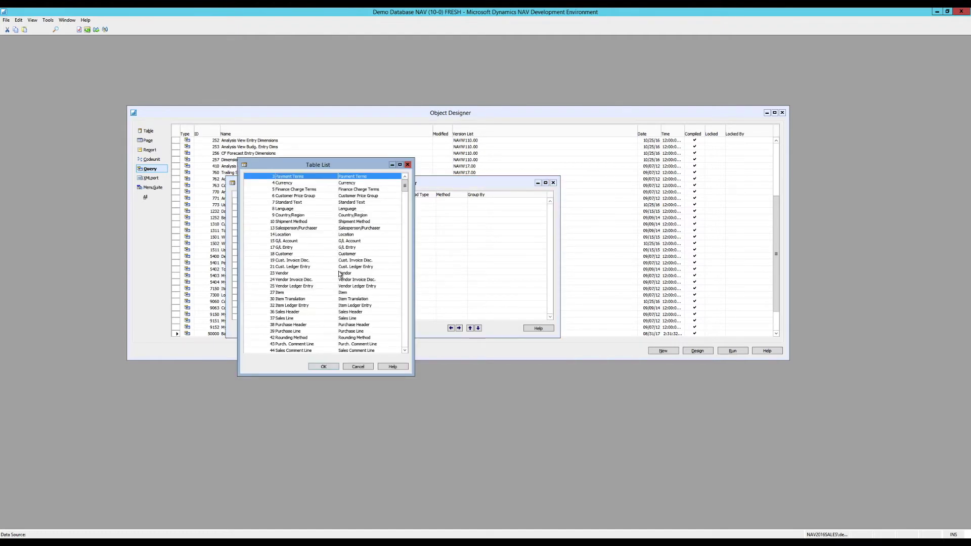
{"action": "left_click", "coordinate": [309, 266]}
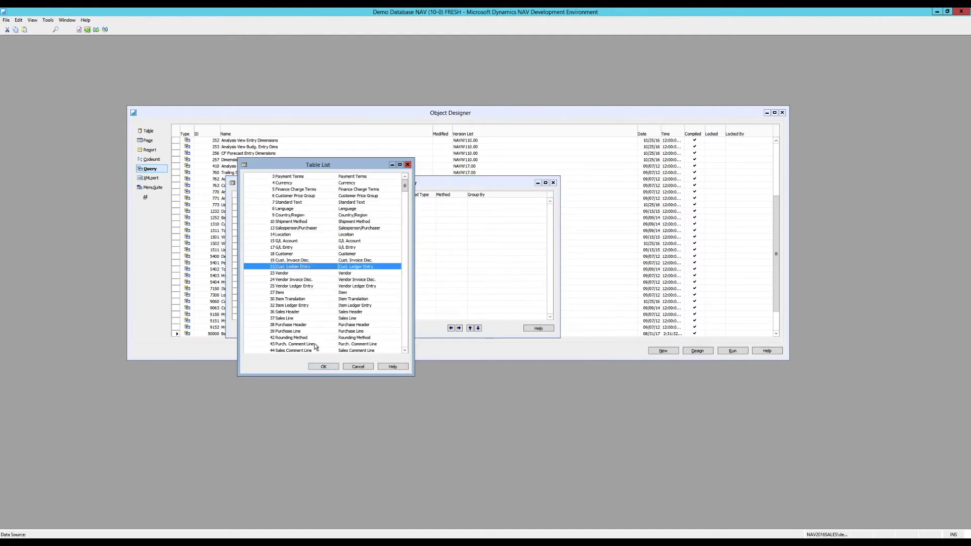
{"action": "left_click", "coordinate": [324, 366]}
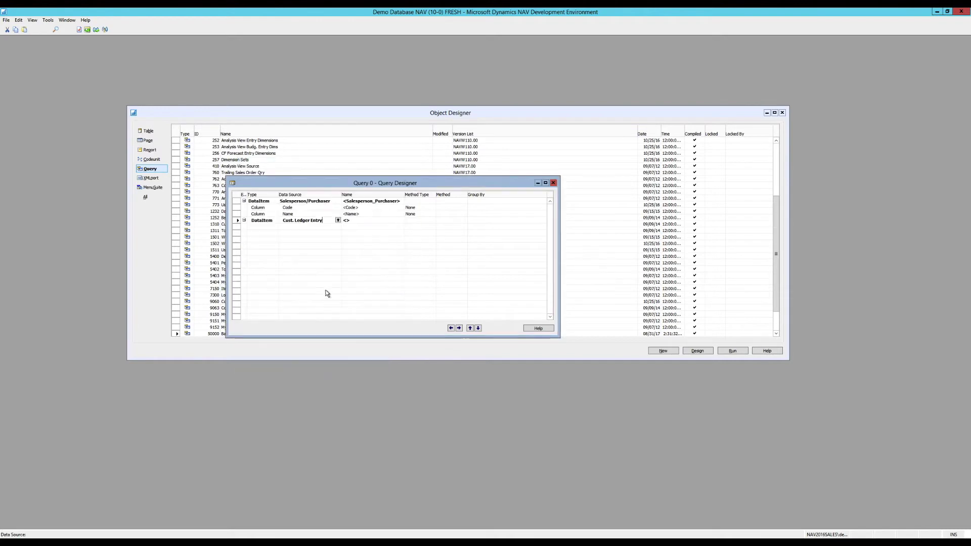
{"action": "left_click", "coordinate": [314, 229]}
{"action": "left_click", "coordinate": [338, 226]}
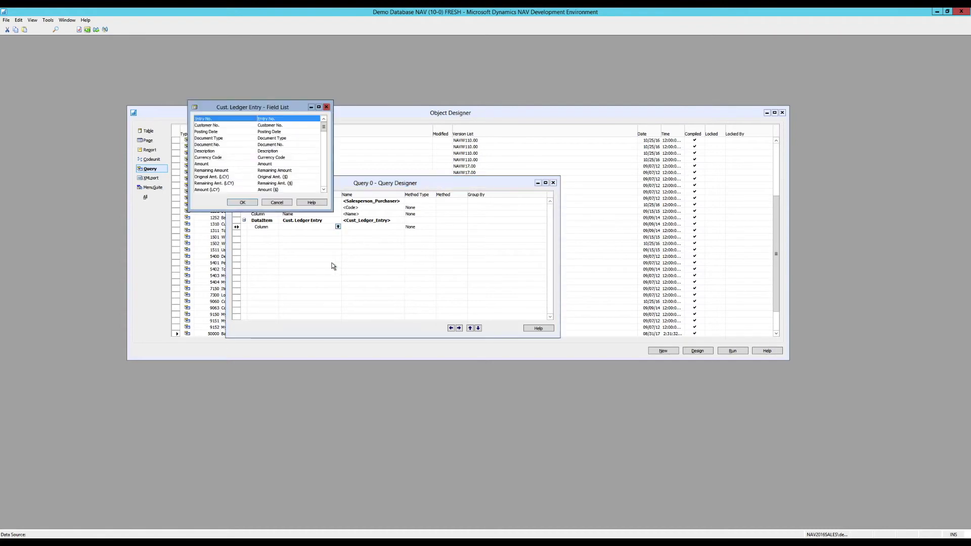
- Set the new column's field to Remaining Amt. (LCY), committed as Remaining_Amt_LCY
{"action": "left_click", "coordinate": [232, 183]}
{"action": "left_click", "coordinate": [242, 204]}
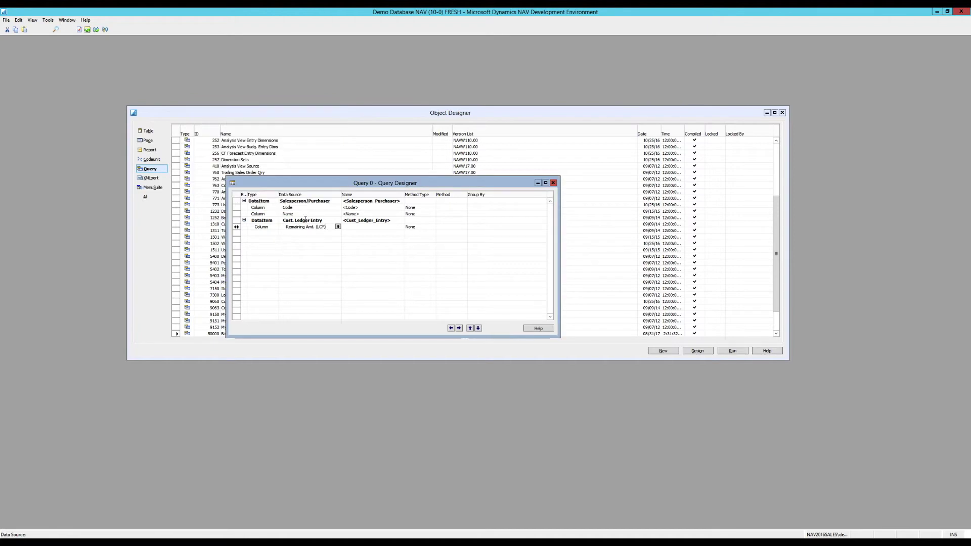
{"action": "key", "text": "Return"}
{"action": "left_click", "coordinate": [423, 227]}
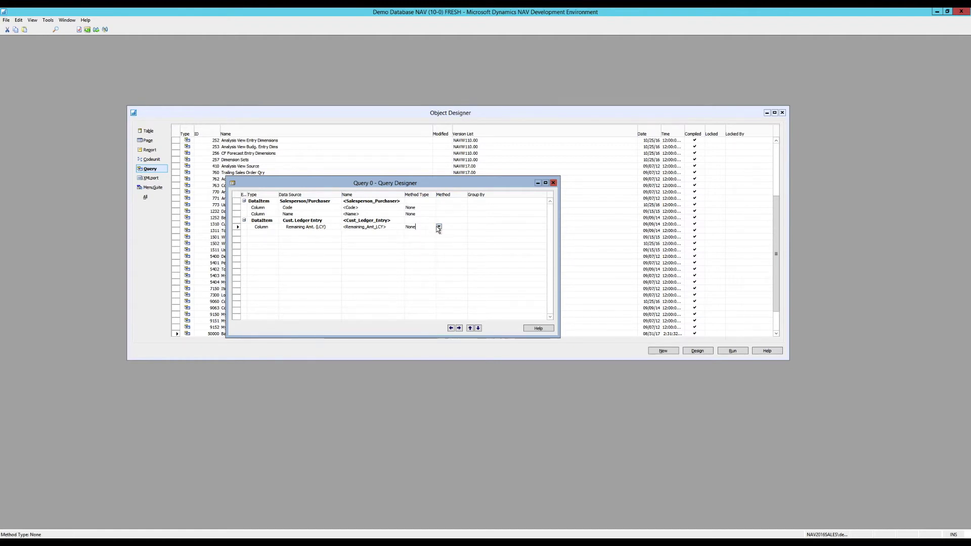
- Set Method Type to Totals on Remaining Amt. (LCY), making it Sum_Remaining_Amt_LCY
{"action": "left_click", "coordinate": [439, 227]}
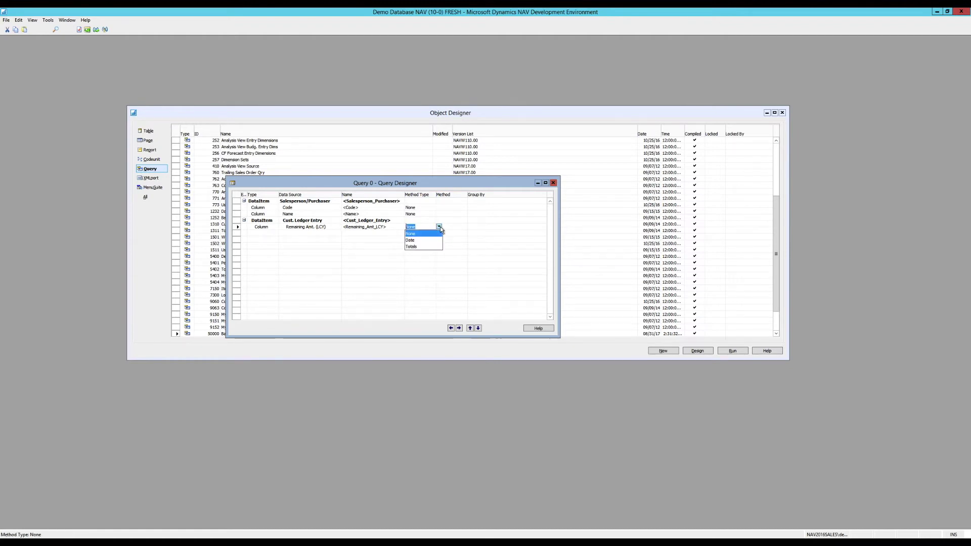
{"action": "left_click", "coordinate": [417, 247]}
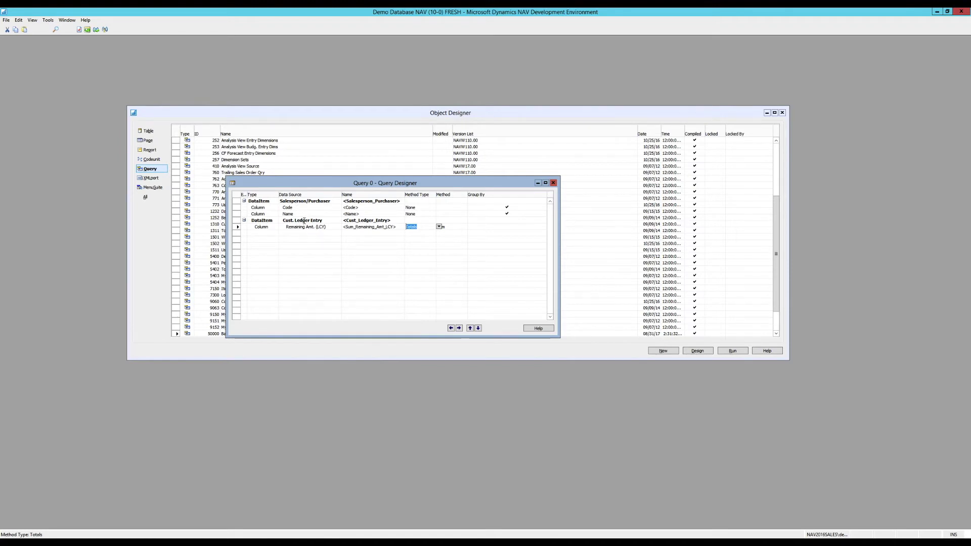
{"action": "left_click", "coordinate": [303, 221]}
- In the Cust. Ledger Entry properties, set the DataItemLink field to Salesperson Code
{"action": "left_click", "coordinate": [33, 20]}
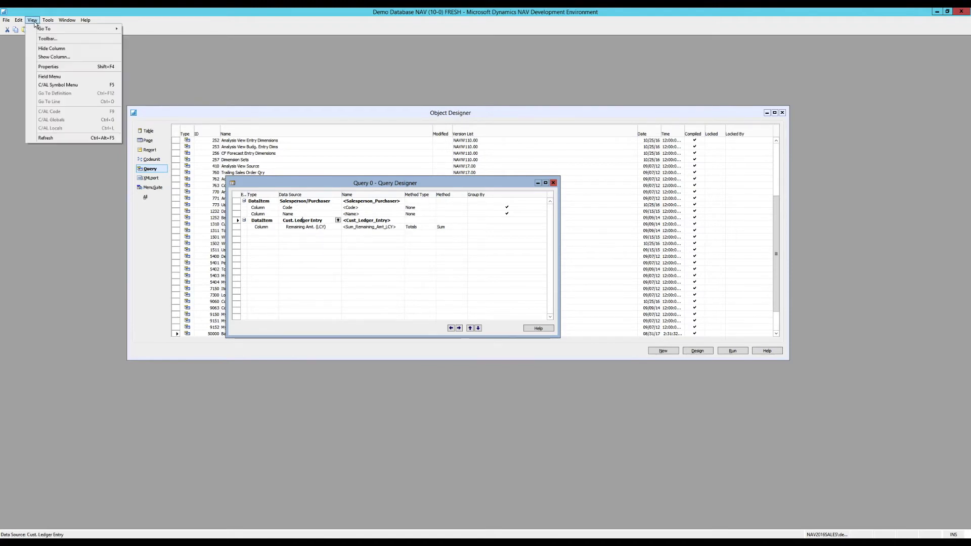
{"action": "left_click", "coordinate": [78, 69]}
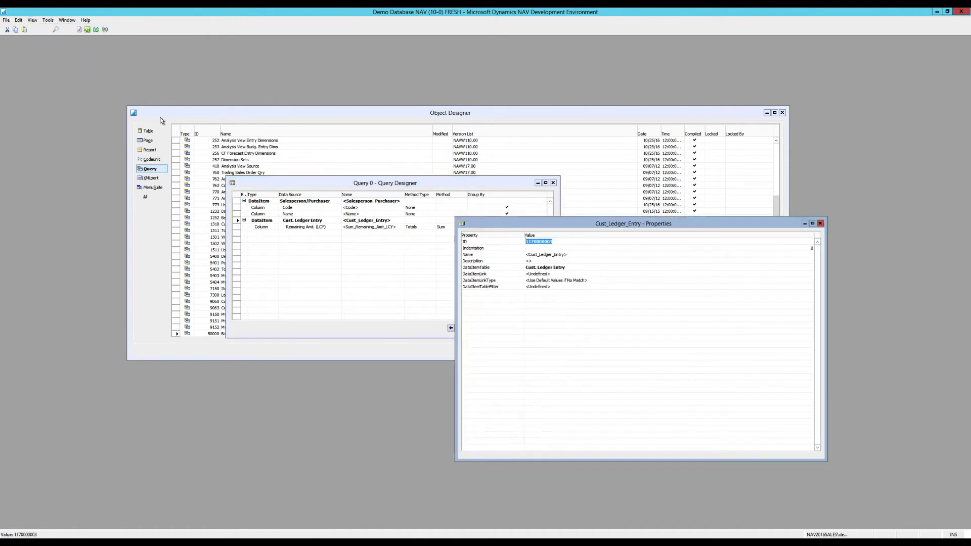
{"action": "left_click", "coordinate": [563, 275]}
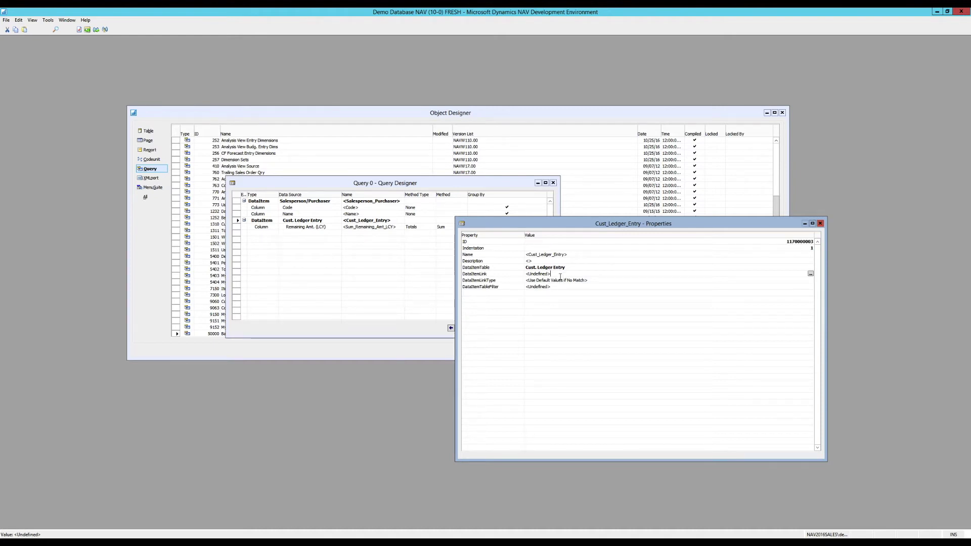
{"action": "left_click", "coordinate": [811, 274]}
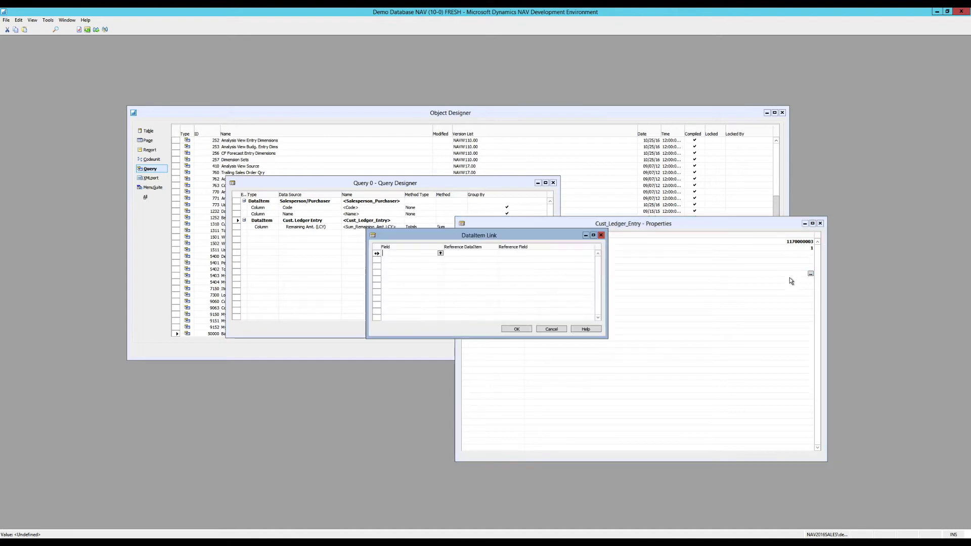
{"action": "left_click", "coordinate": [440, 254]}
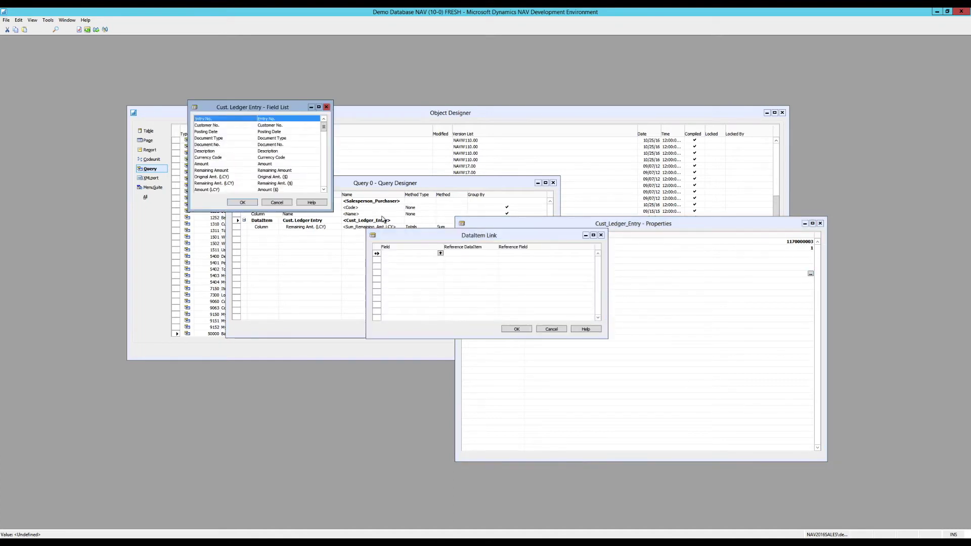
{"action": "scroll", "coordinate": [225, 161], "scroll_direction": "down", "scroll_amount": 4}
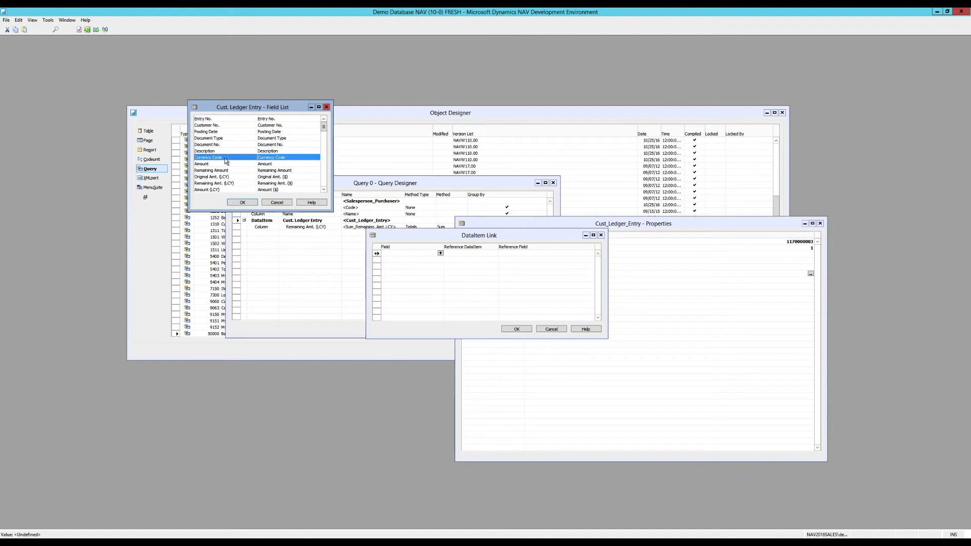
{"action": "scroll", "coordinate": [223, 163], "scroll_direction": "down", "scroll_amount": 7}
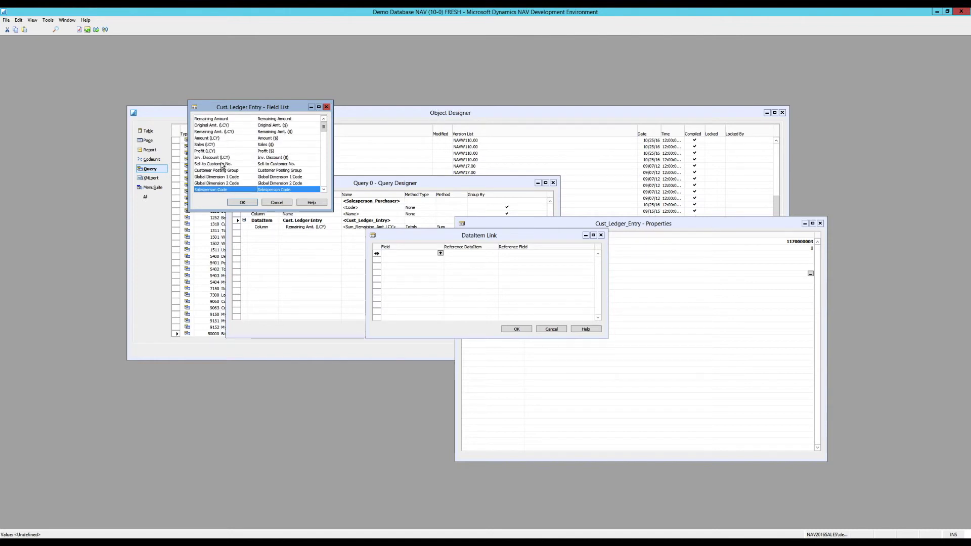
{"action": "left_click", "coordinate": [237, 203]}
- Link it to reference data item Salesperson_Purchaser and reference field Code
{"action": "left_click", "coordinate": [495, 254]}
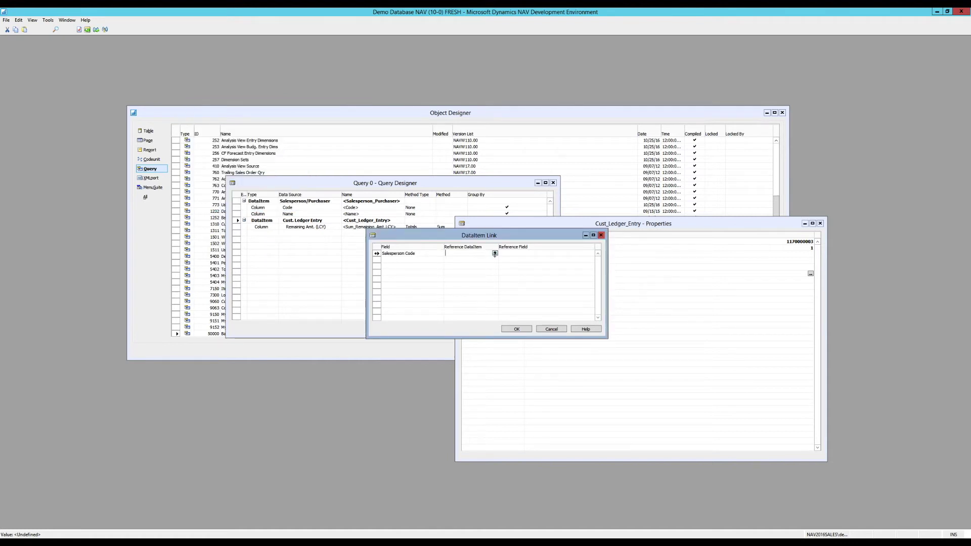
{"action": "left_click", "coordinate": [495, 254]}
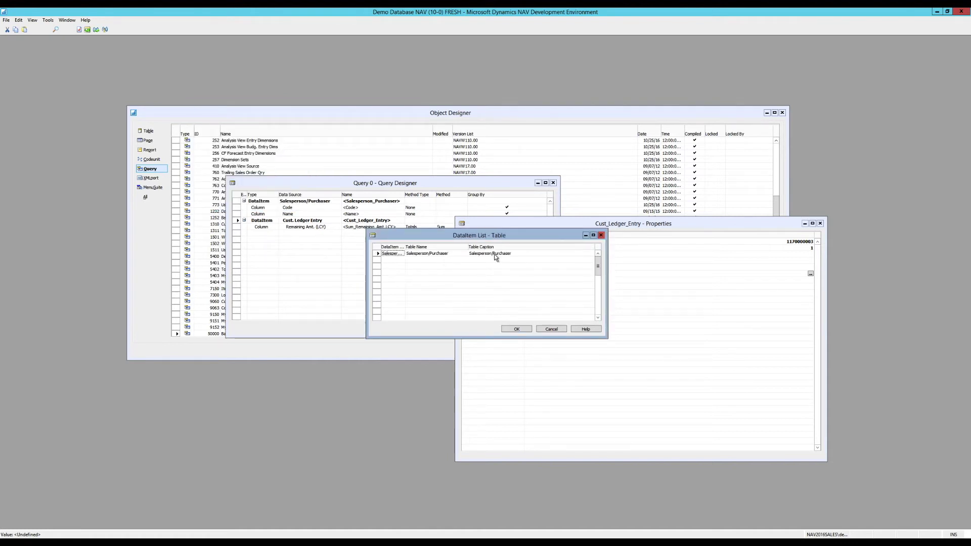
{"action": "left_click", "coordinate": [516, 329]}
{"action": "left_click", "coordinate": [577, 254]}
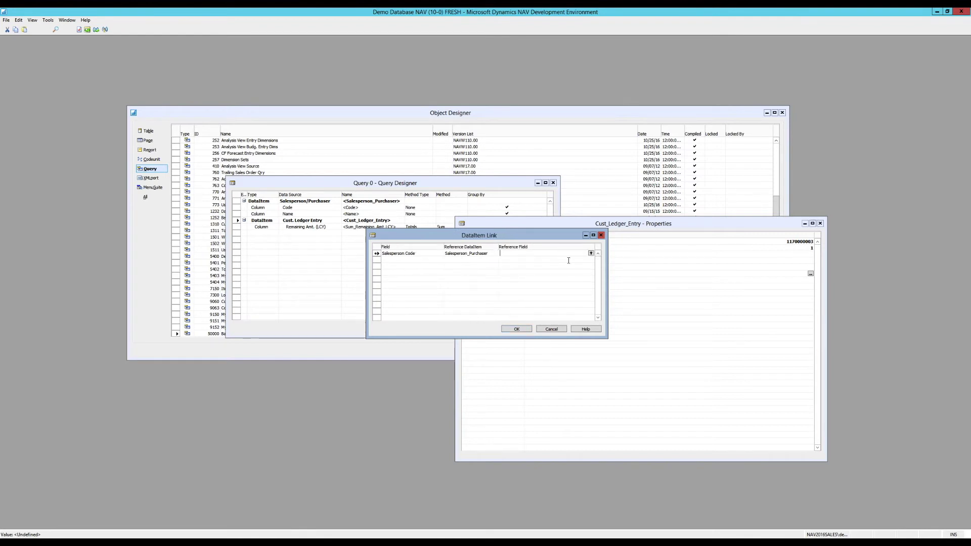
{"action": "left_click", "coordinate": [591, 254]}
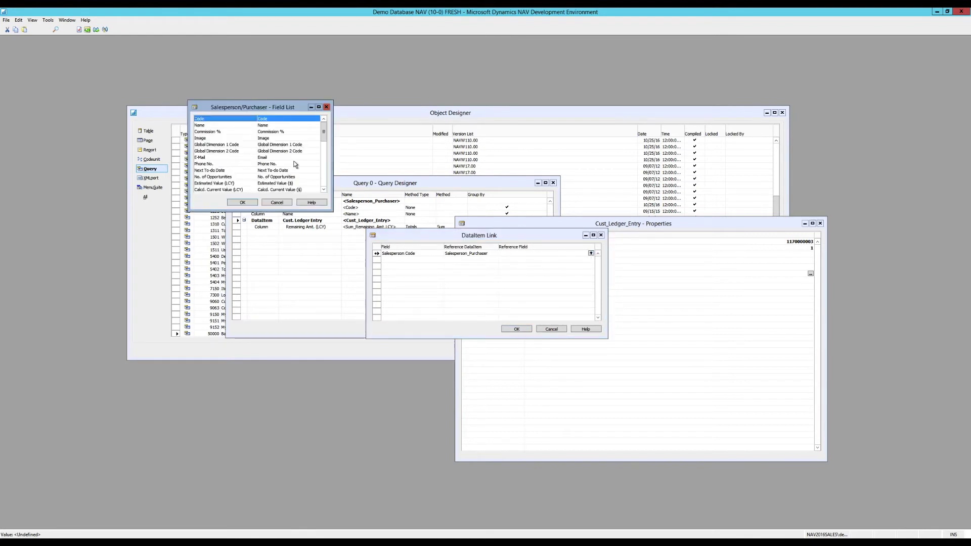
{"action": "left_click", "coordinate": [243, 202]}
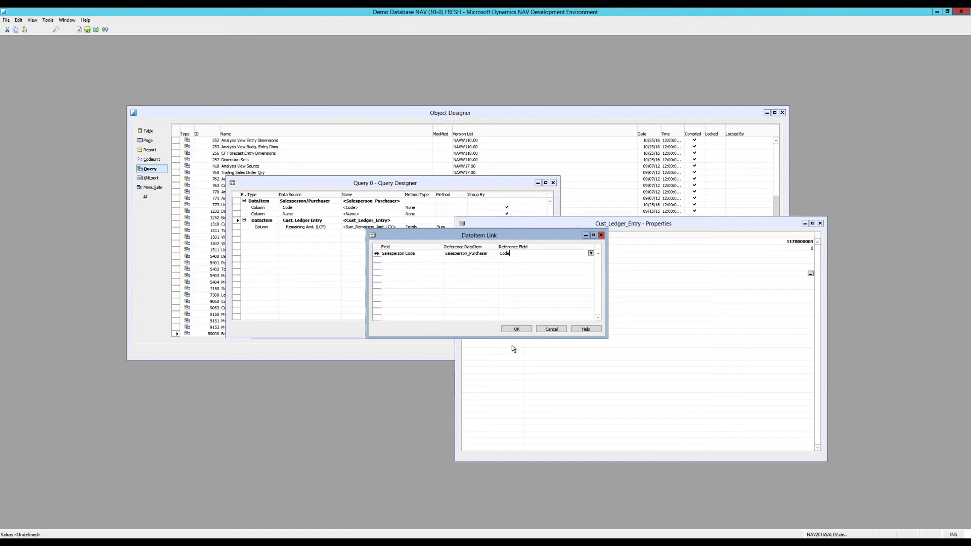
{"action": "left_click", "coordinate": [515, 330]}
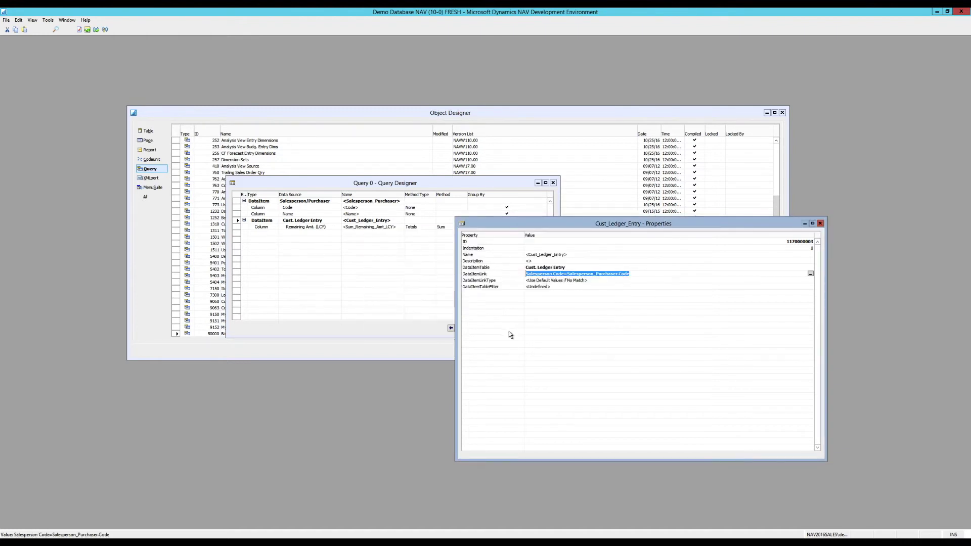
{"action": "left_click", "coordinate": [545, 280]}
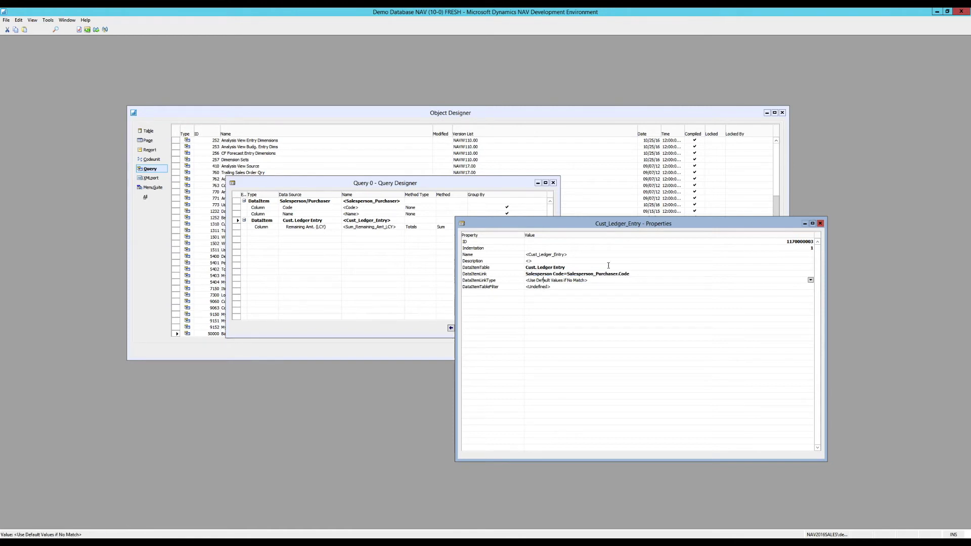
- Save the query as ID 50001 with the name 'Cust. Balance by SP'
{"action": "left_click", "coordinate": [821, 224]}
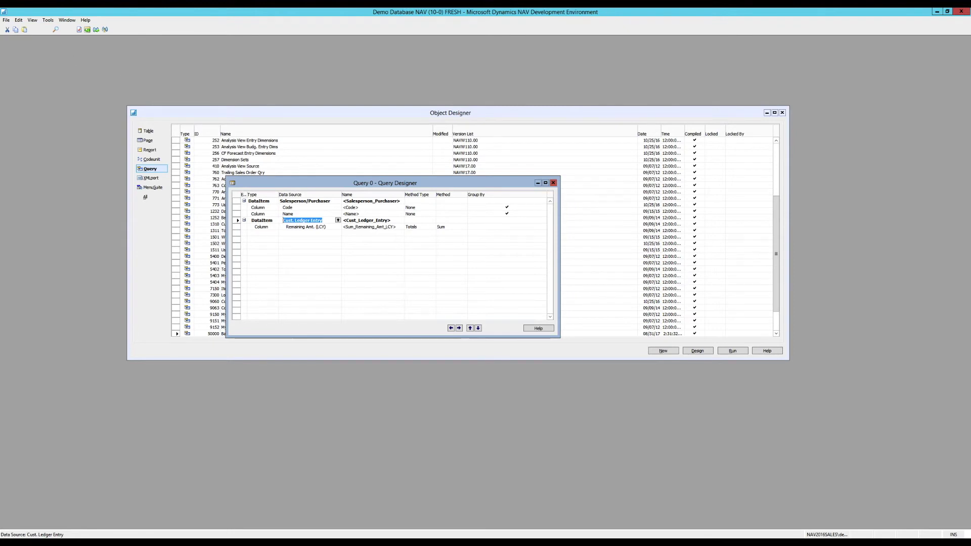
{"action": "left_click", "coordinate": [6, 21]}
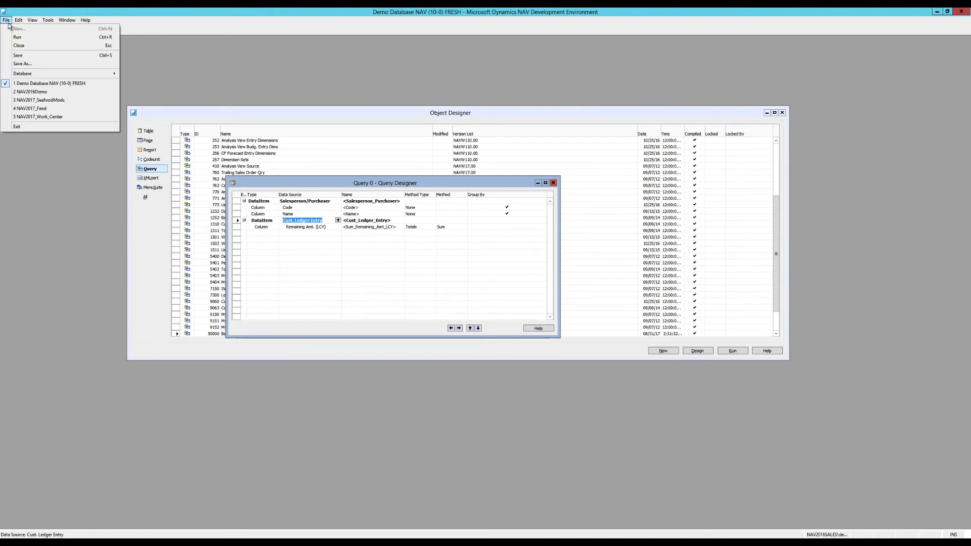
{"action": "left_click", "coordinate": [22, 64]}
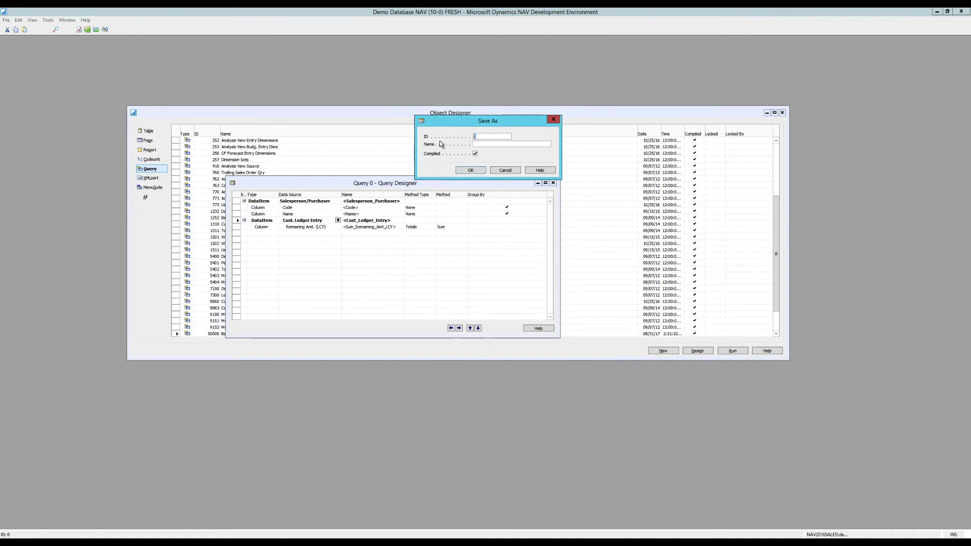
{"action": "type", "text": "50001"}
{"action": "left_click", "coordinate": [493, 145]}
{"action": "type", "text": "Cust. Balance by SP"}
{"action": "key", "text": "shift+Home"}
{"action": "key", "text": "ctrl+c"}
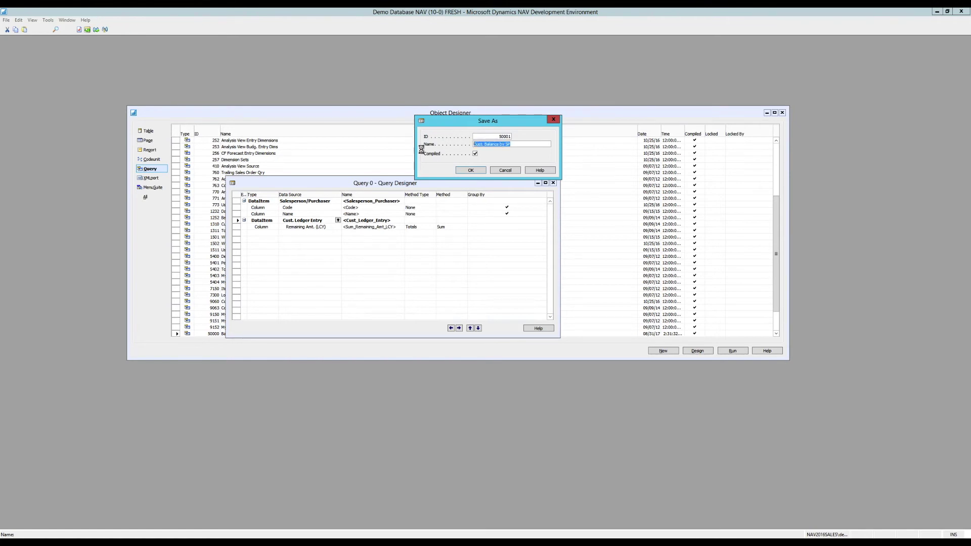
{"action": "left_click", "coordinate": [471, 171]}
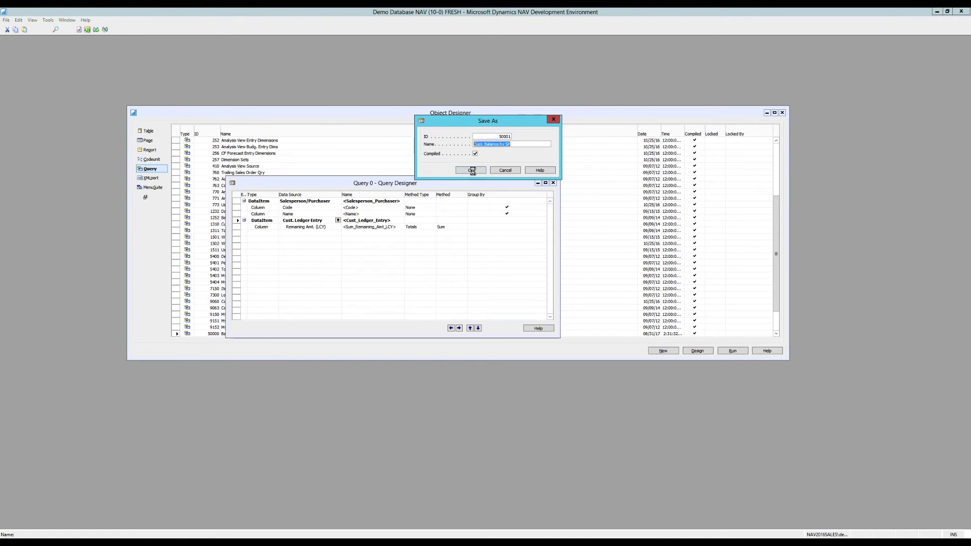
- Close the Query Designer and return to the client's Generic Charts list
{"action": "left_click", "coordinate": [554, 183]}
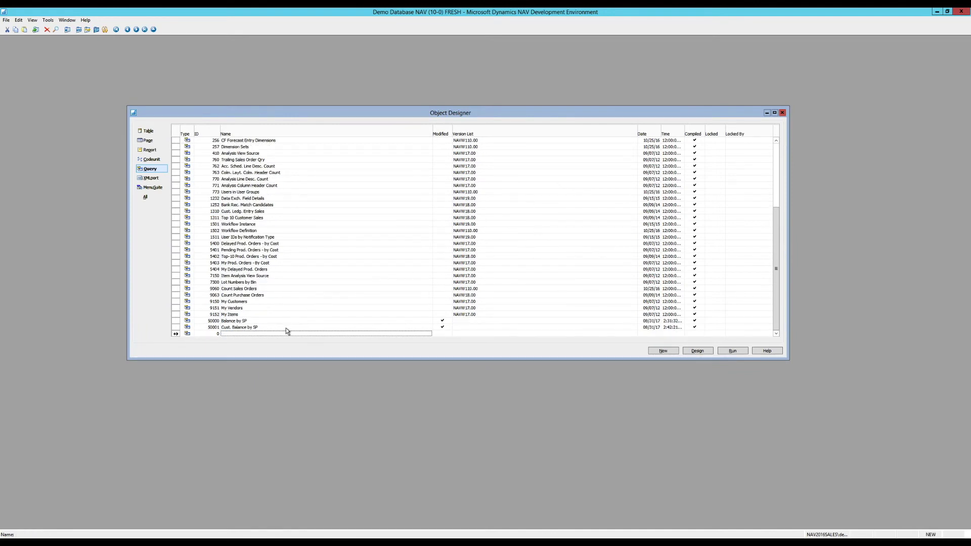
{"action": "left_click", "coordinate": [284, 327]}
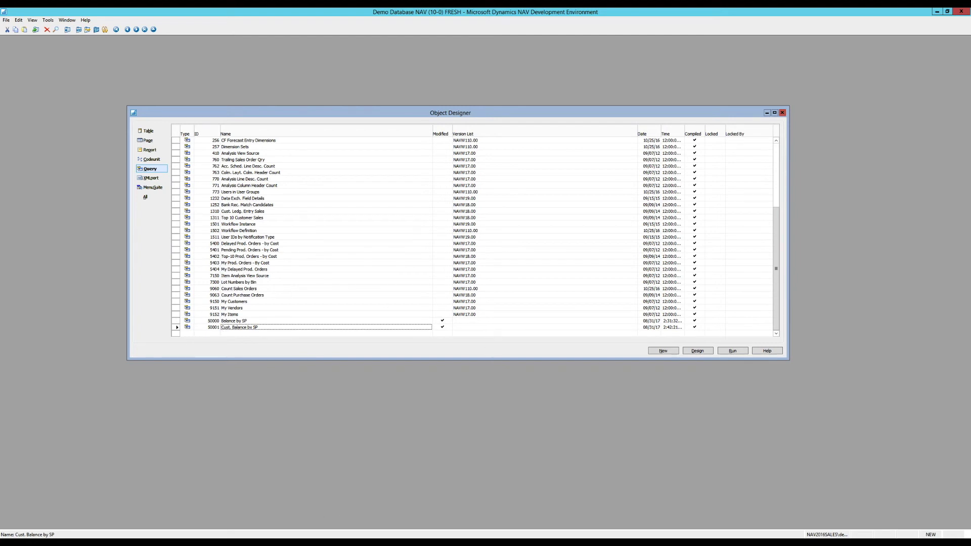
{"action": "key", "text": "alt+Tab"}
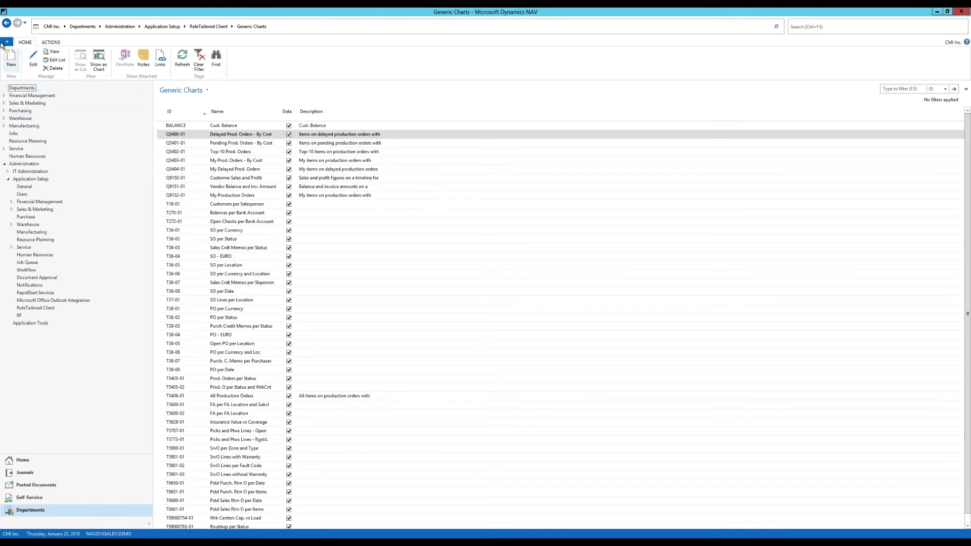
- Create a new generic chart with ID CBSP and name 'Cust. Balance by SP'
{"action": "left_click", "coordinate": [10, 57]}
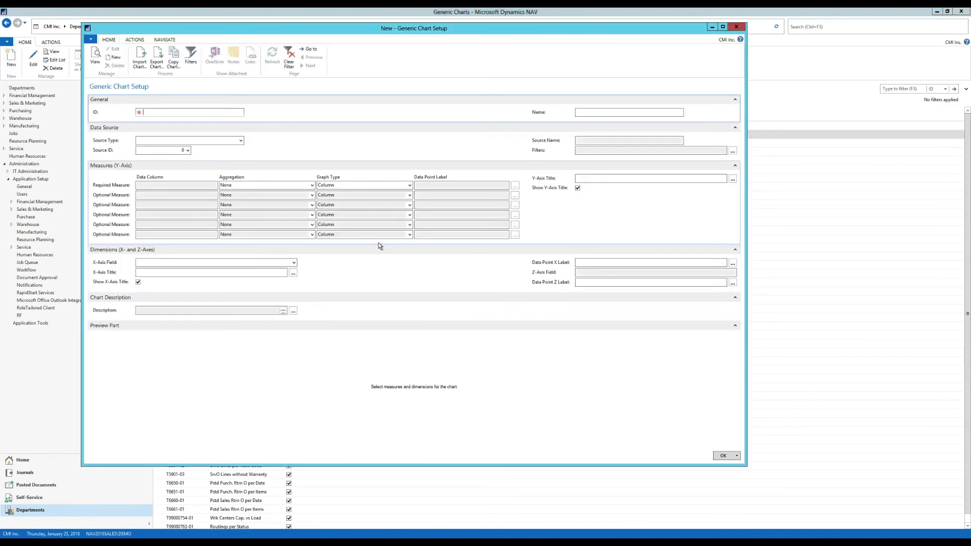
{"action": "key", "text": "ctrl+v"}
{"action": "key", "text": "ctrl+a"}
{"action": "key", "text": "ctrl+c"}
{"action": "key", "text": "BackSpace"}
{"action": "type", "text": "CBS"}
{"action": "left_click", "coordinate": [600, 116]}
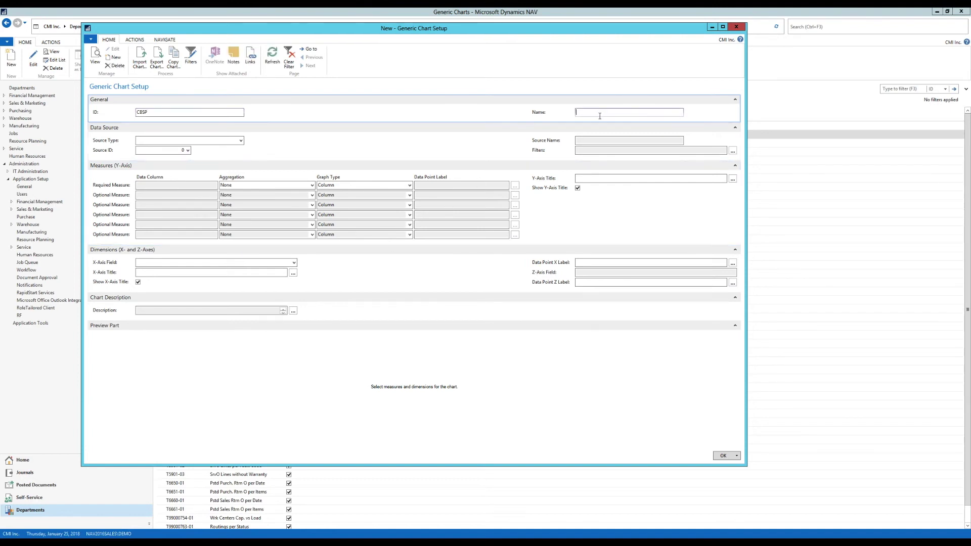
{"action": "key", "text": "ctrl+v"}
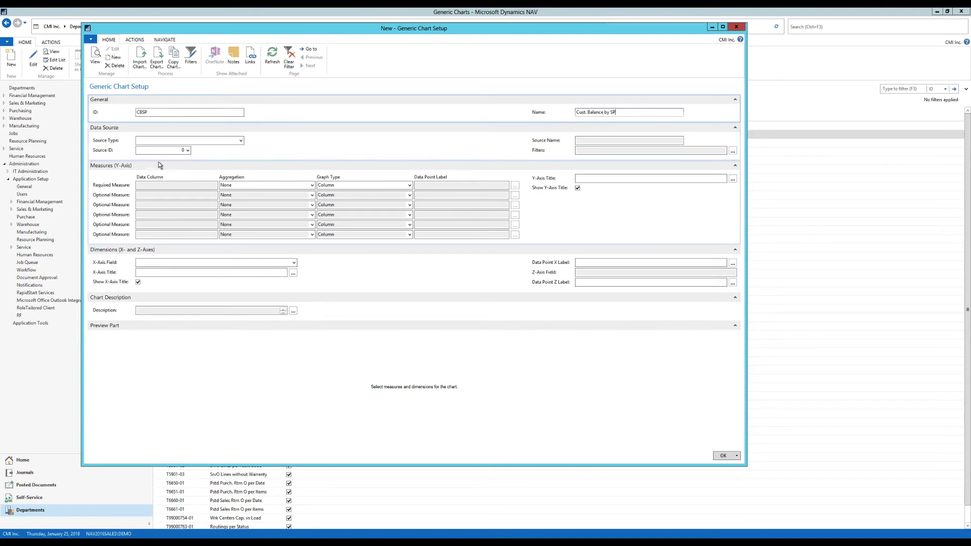
- Set the chart's data source type to Query and select query 50001 Cust. Balance by SP
{"action": "left_click", "coordinate": [231, 143]}
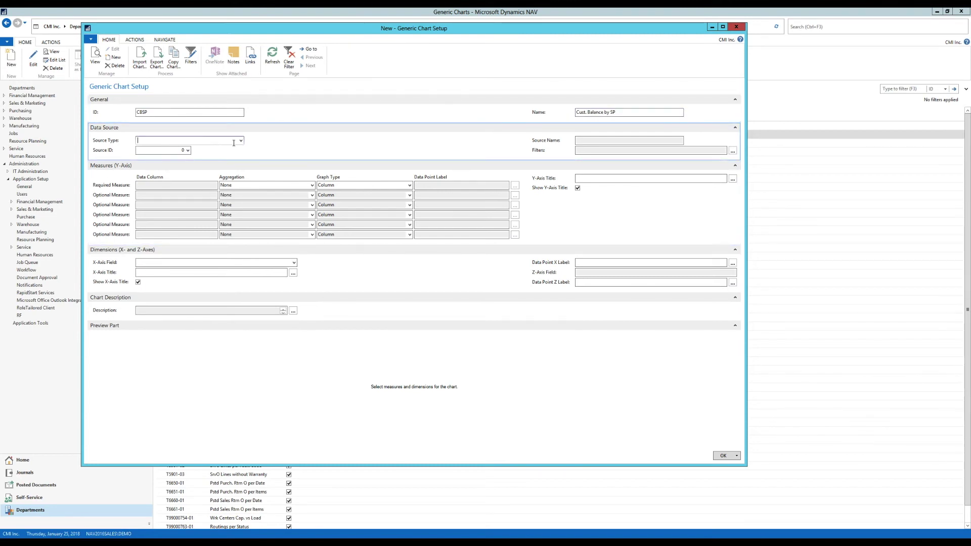
{"action": "left_click", "coordinate": [241, 141]}
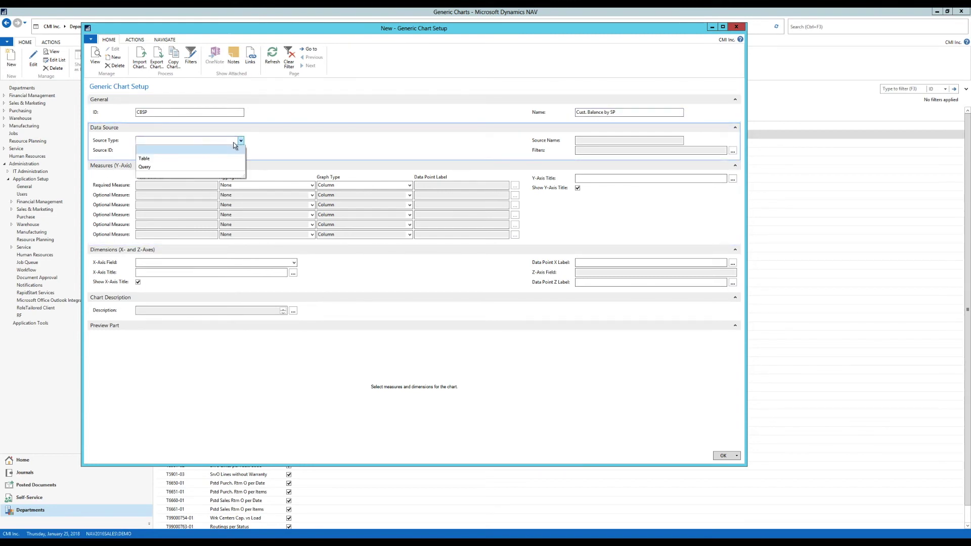
{"action": "left_click", "coordinate": [144, 166]}
{"action": "left_click", "coordinate": [183, 151]}
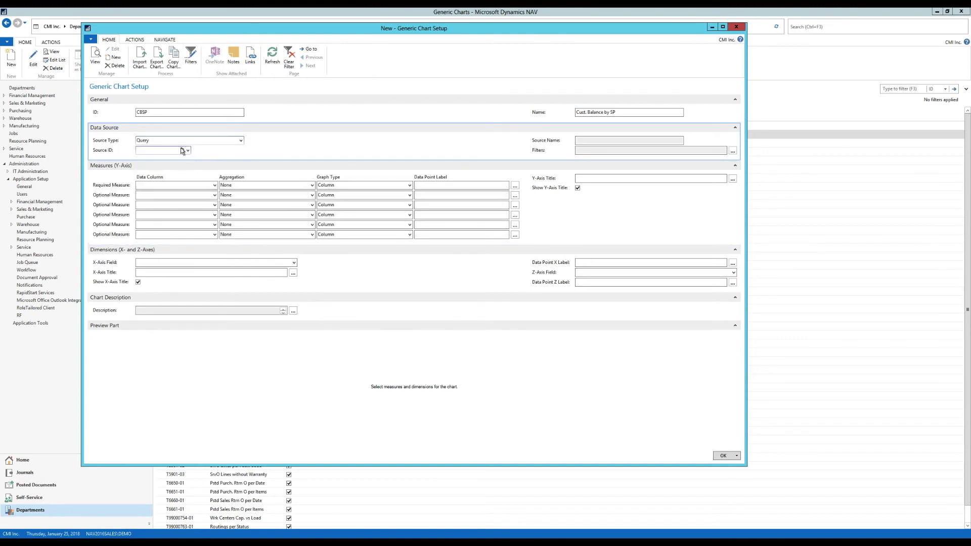
{"action": "left_click", "coordinate": [187, 151]}
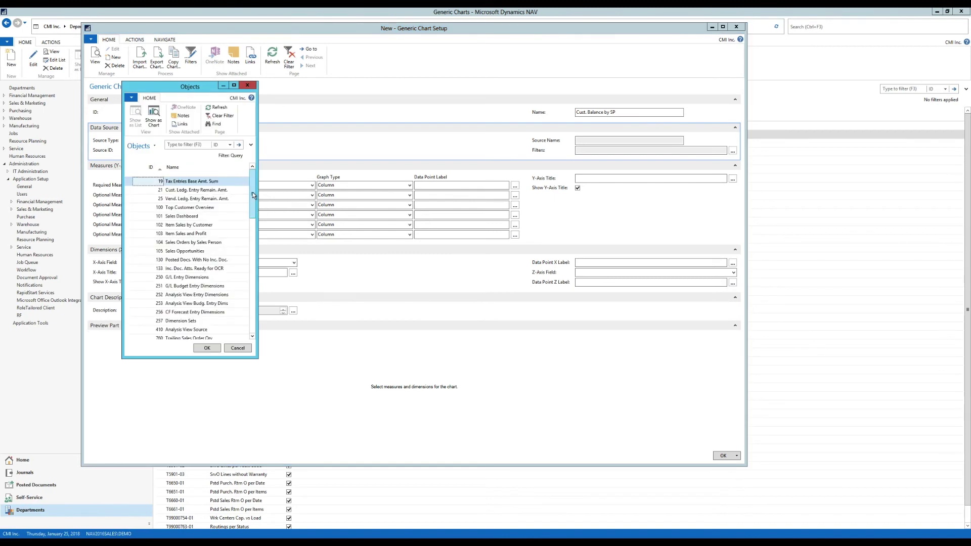
{"action": "left_click_drag", "start_coordinate": [252, 195], "coordinate": [262, 320]}
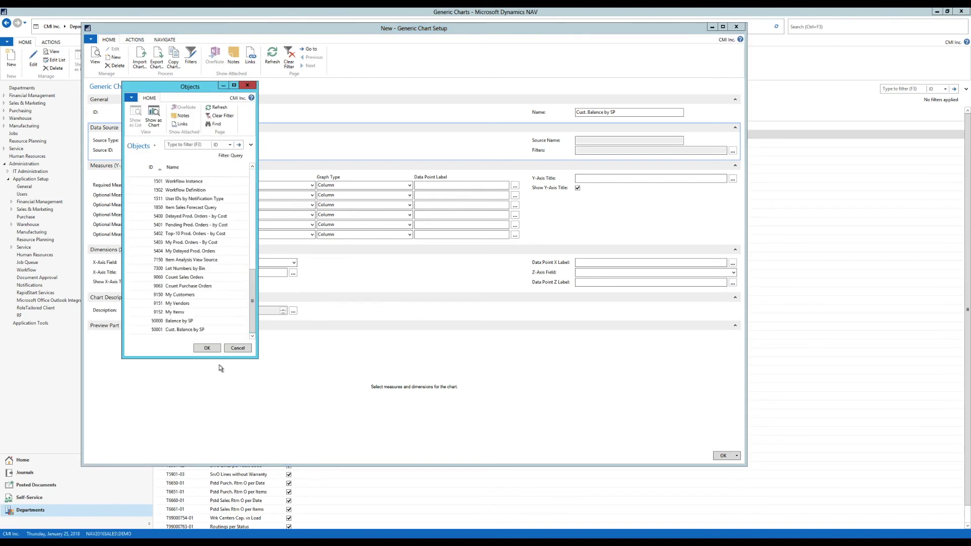
{"action": "left_click", "coordinate": [154, 330]}
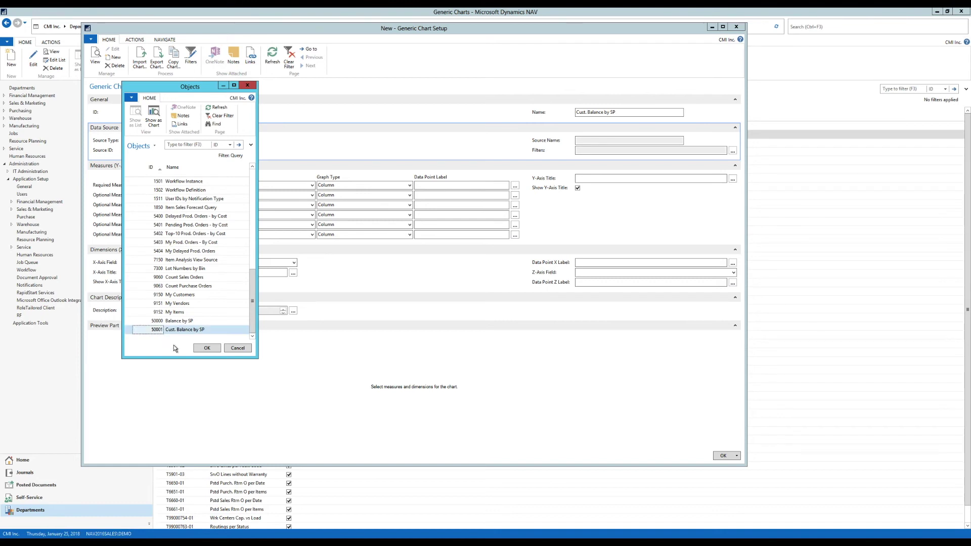
{"action": "left_click", "coordinate": [201, 349]}
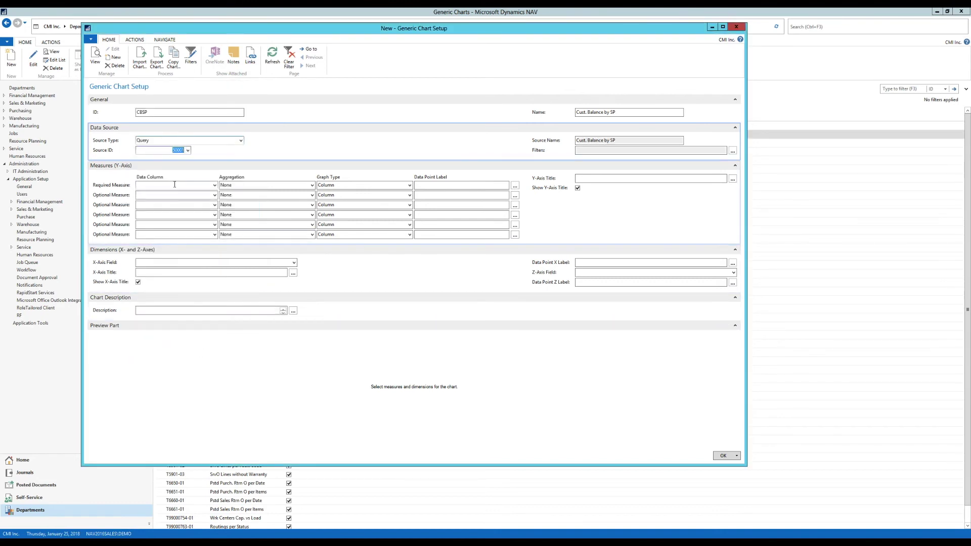
- Use Sum_Remaining_Amt_LCY as the required measure with data point label 'Balance'
{"action": "left_click", "coordinate": [213, 185]}
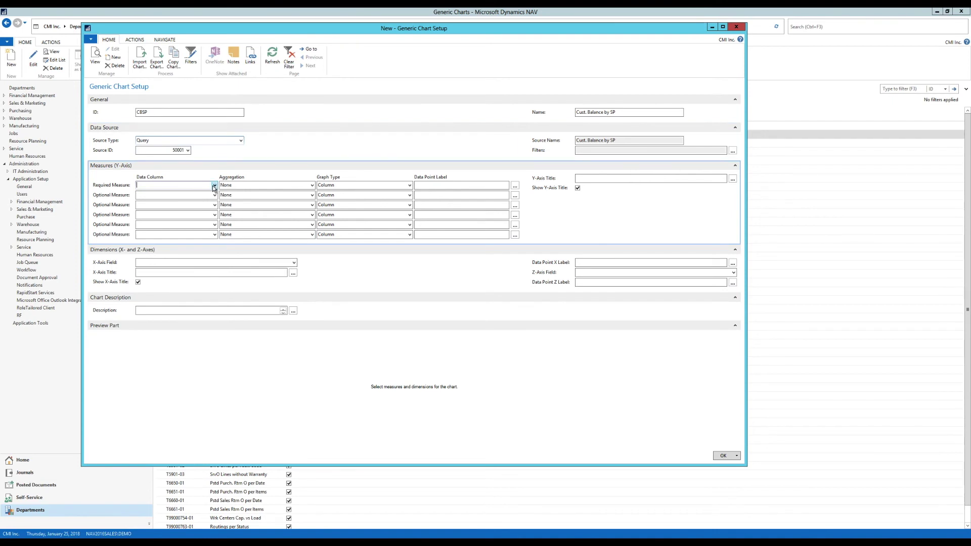
{"action": "left_click", "coordinate": [214, 186]}
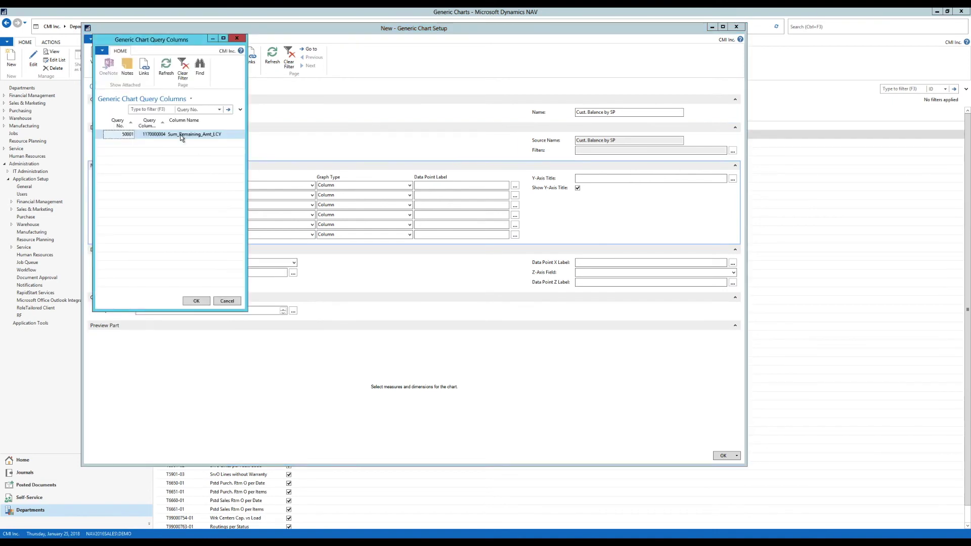
{"action": "left_click", "coordinate": [190, 301]}
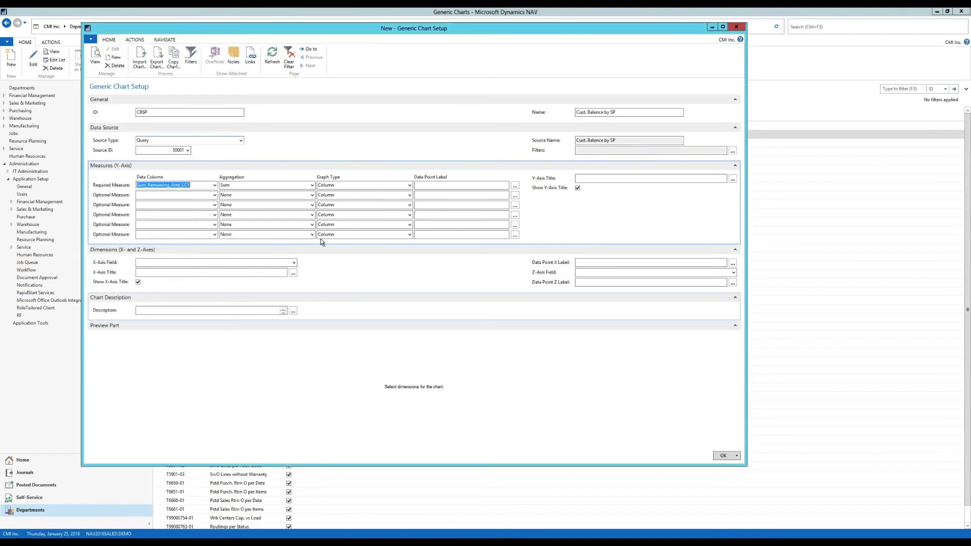
{"action": "left_click", "coordinate": [436, 187]}
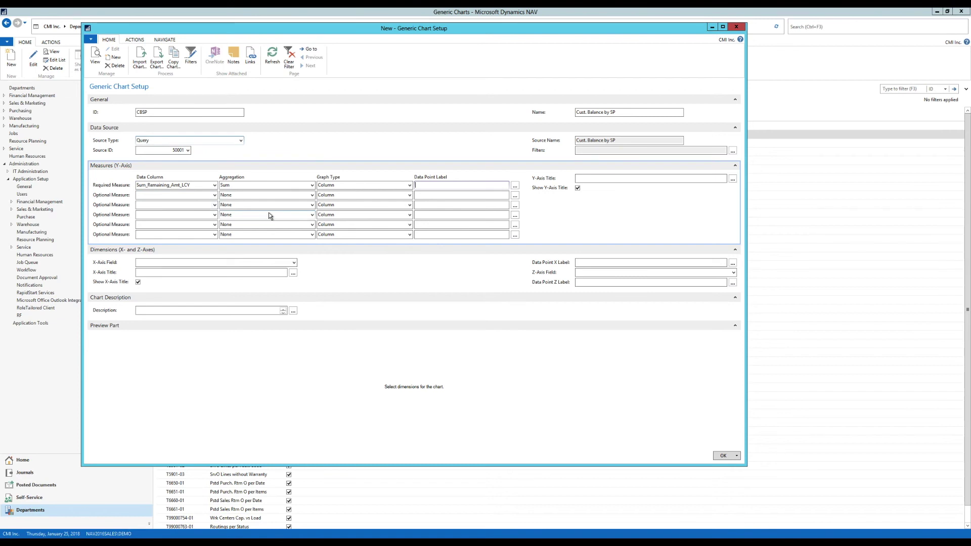
{"action": "type", "text": "Balance"}
{"action": "left_click", "coordinate": [590, 180]}
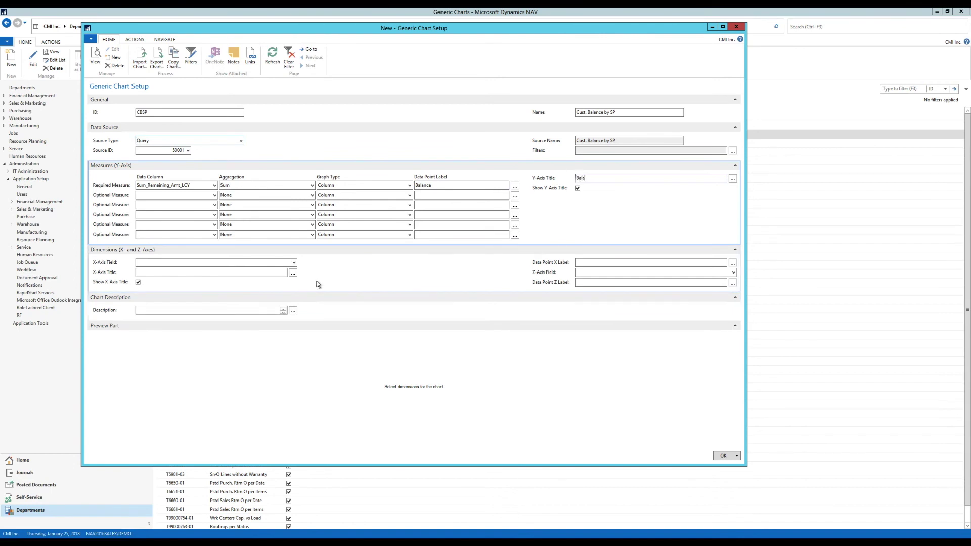
- Set the chart's X-axis field to the query's Name column
{"action": "left_click", "coordinate": [177, 263]}
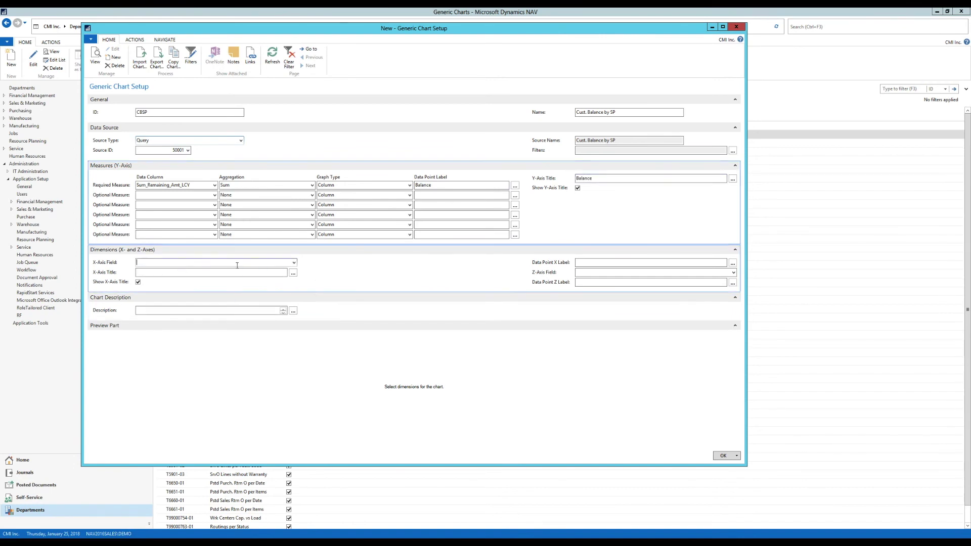
{"action": "left_click", "coordinate": [294, 263]}
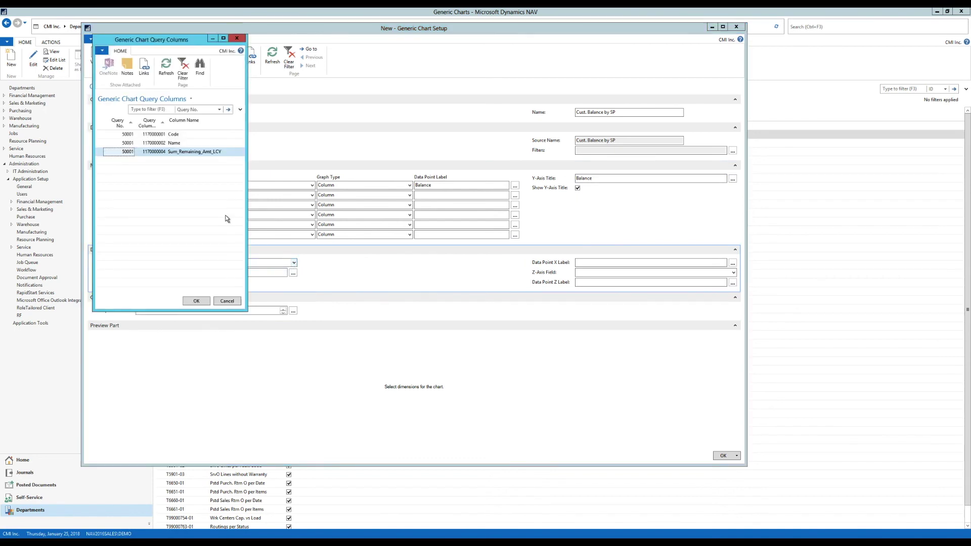
{"action": "left_click", "coordinate": [126, 143]}
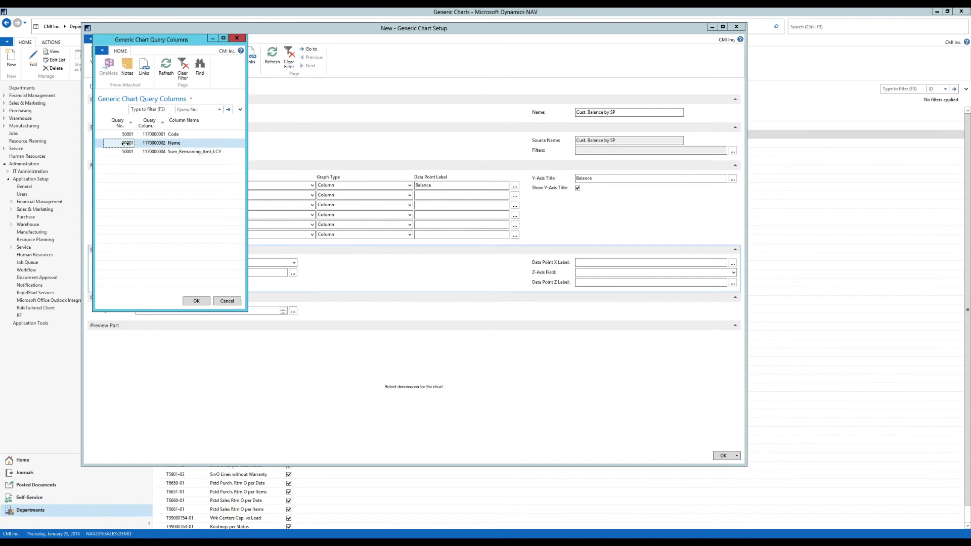
{"action": "left_click", "coordinate": [195, 301]}
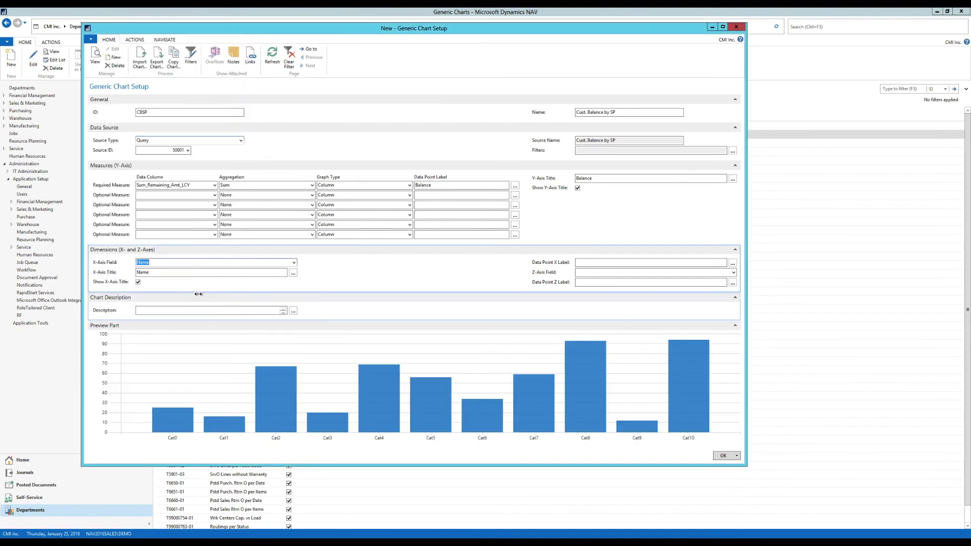
- Describe the chart as 'Cust. Balance by SP' and save the chart setup
{"action": "left_click", "coordinate": [215, 311]}
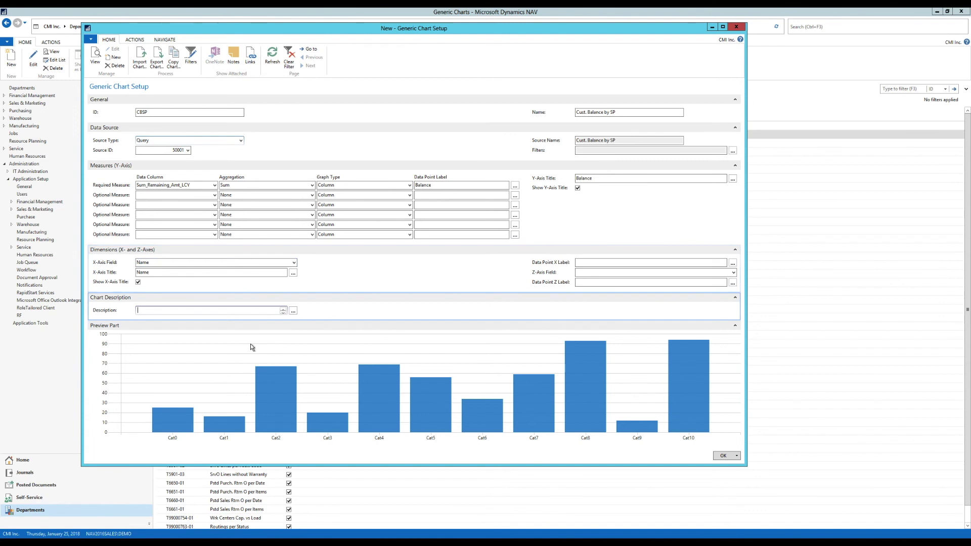
{"action": "key", "text": "ctrl+v"}
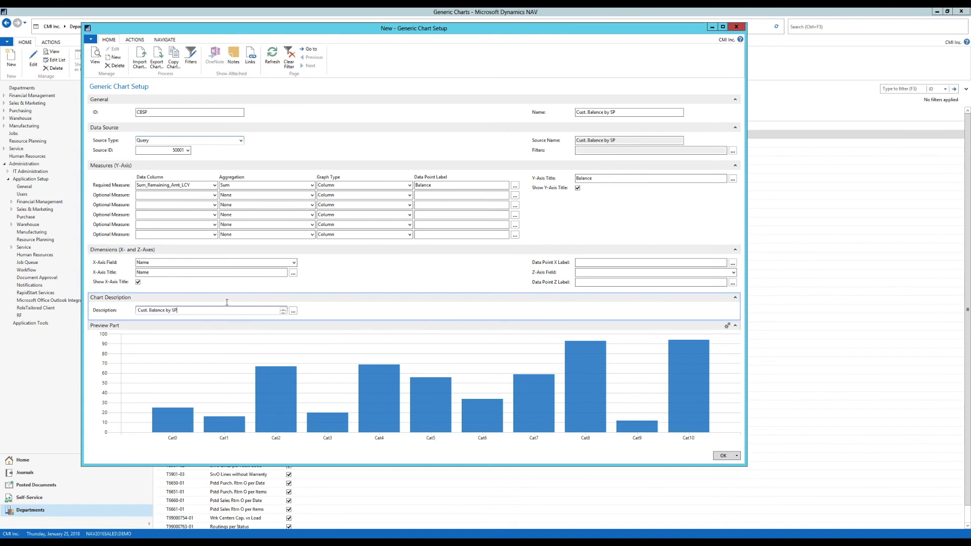
{"action": "left_click", "coordinate": [242, 275]}
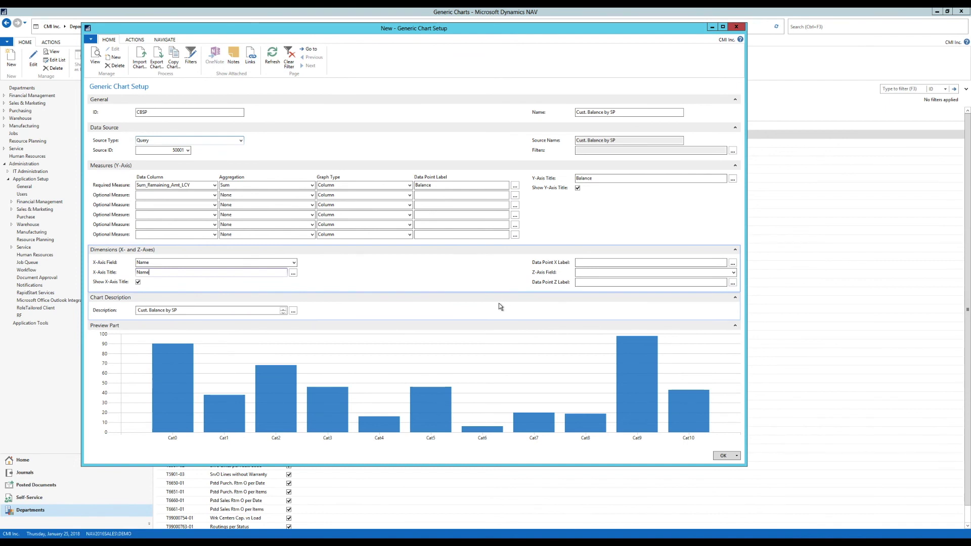
{"action": "left_click", "coordinate": [724, 456]}
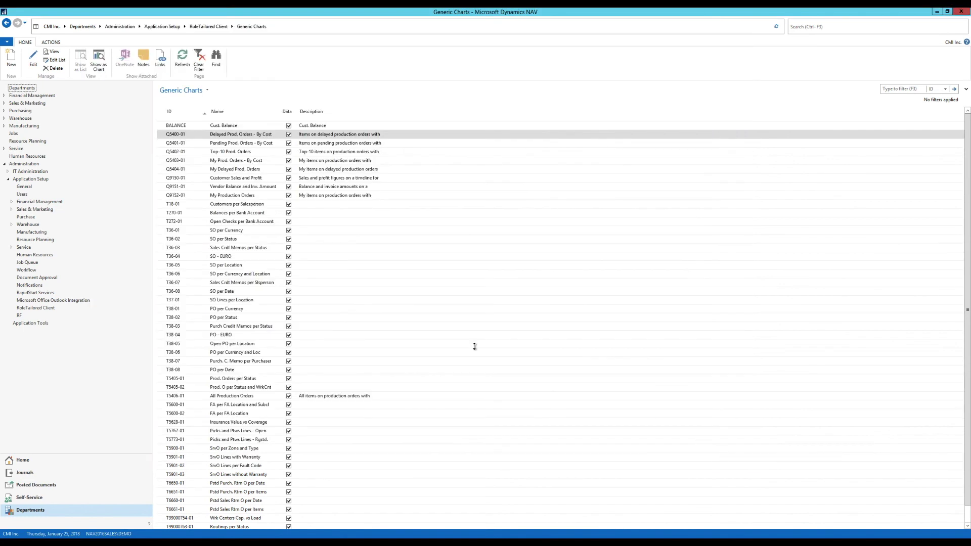
- Add a chart part showing Cust. Balance by SP to the Project Manager role center layout
{"action": "left_click", "coordinate": [35, 460]}
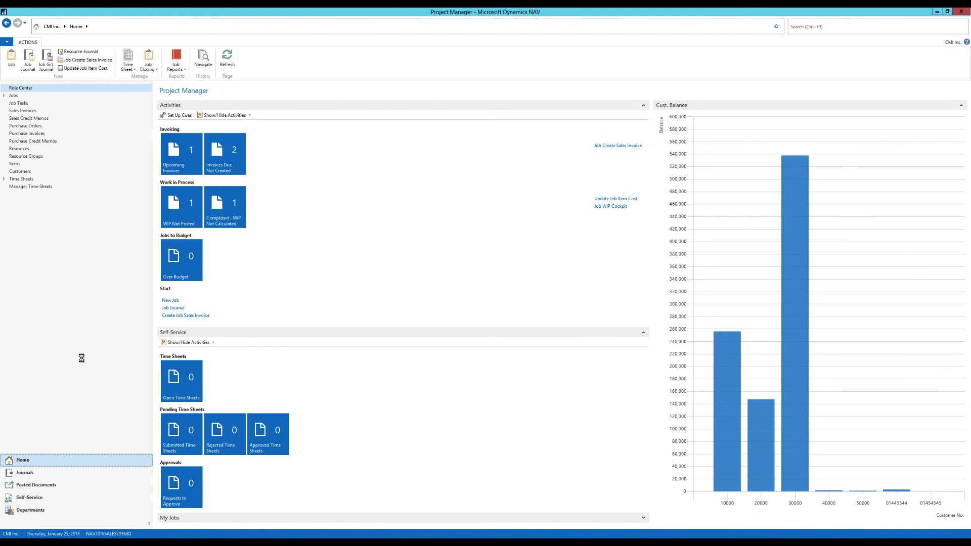
{"action": "left_click", "coordinate": [5, 42]}
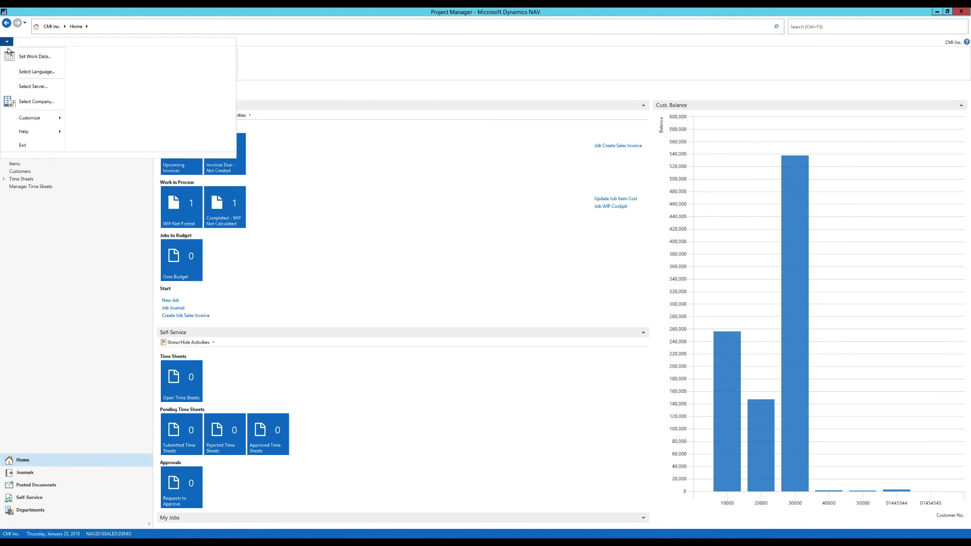
{"action": "mouse_move", "coordinate": [45, 120]}
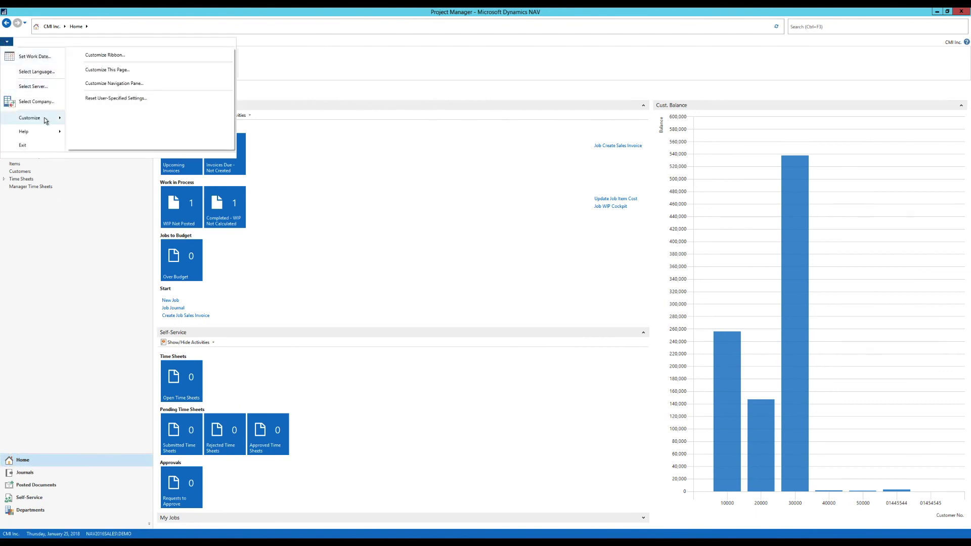
{"action": "left_click", "coordinate": [119, 69]}
{"action": "left_click", "coordinate": [405, 238]}
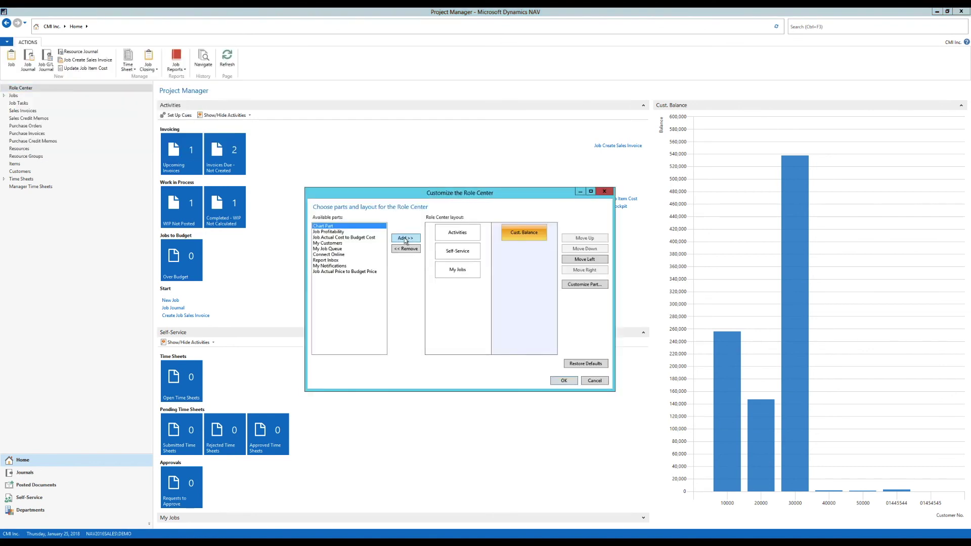
{"action": "left_click", "coordinate": [578, 284]}
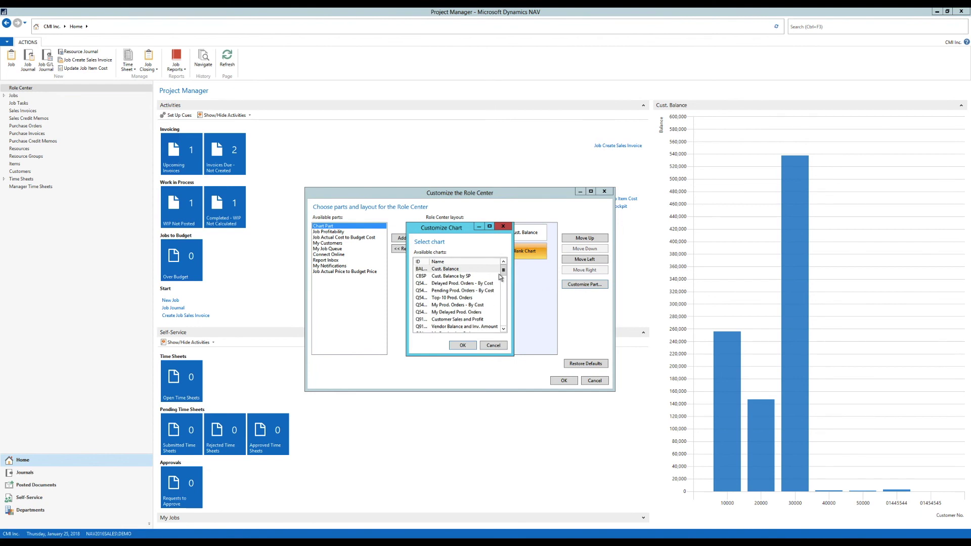
{"action": "left_click", "coordinate": [460, 277]}
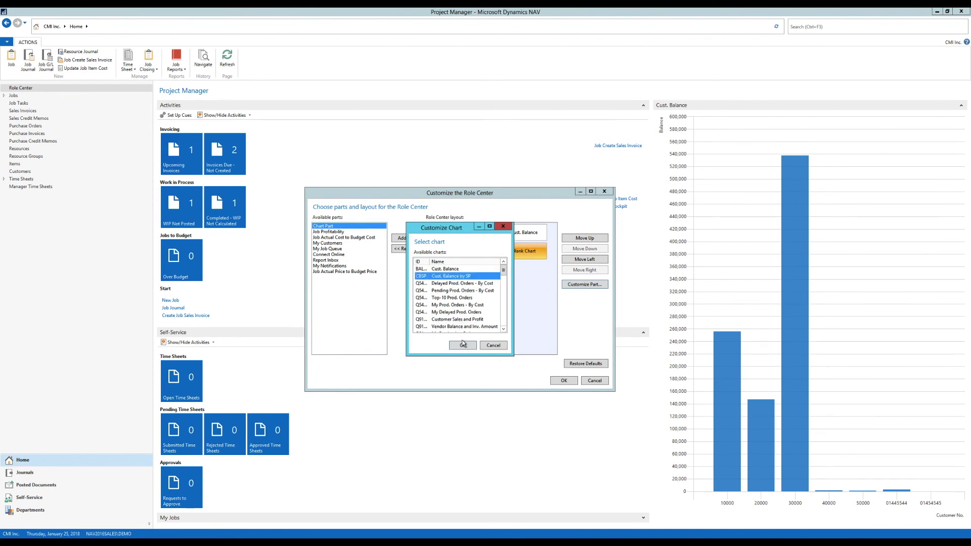
{"action": "left_click", "coordinate": [462, 346]}
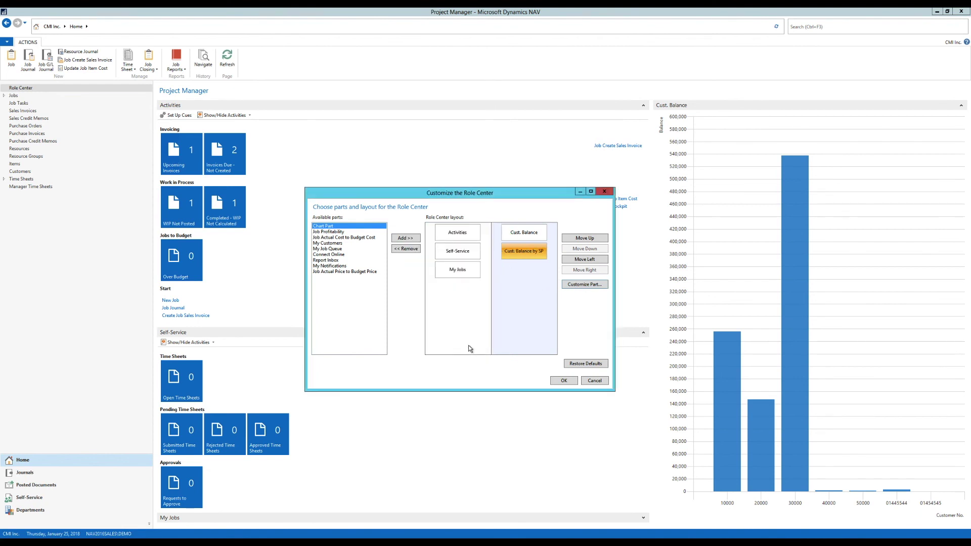
{"action": "left_click", "coordinate": [563, 381]}
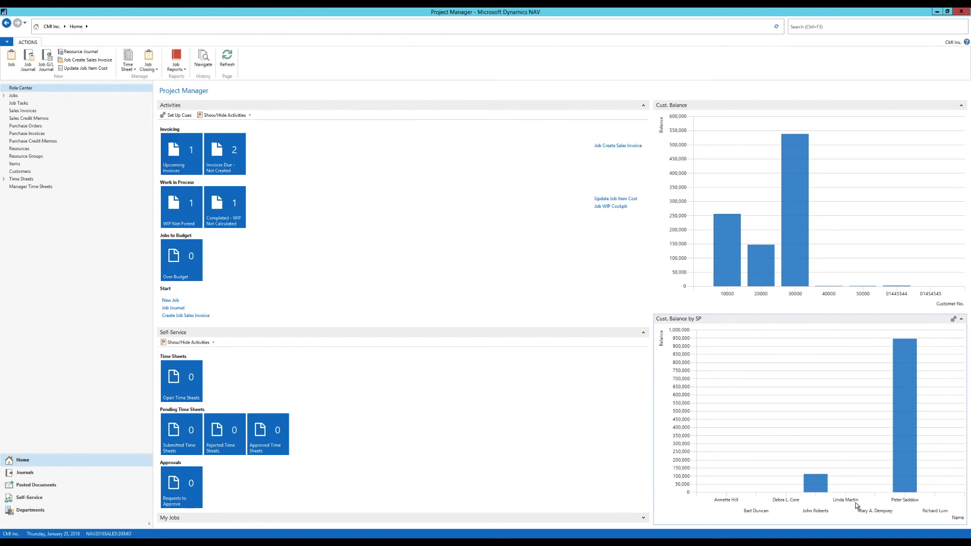
{"action": "mouse_move", "coordinate": [813, 486]}
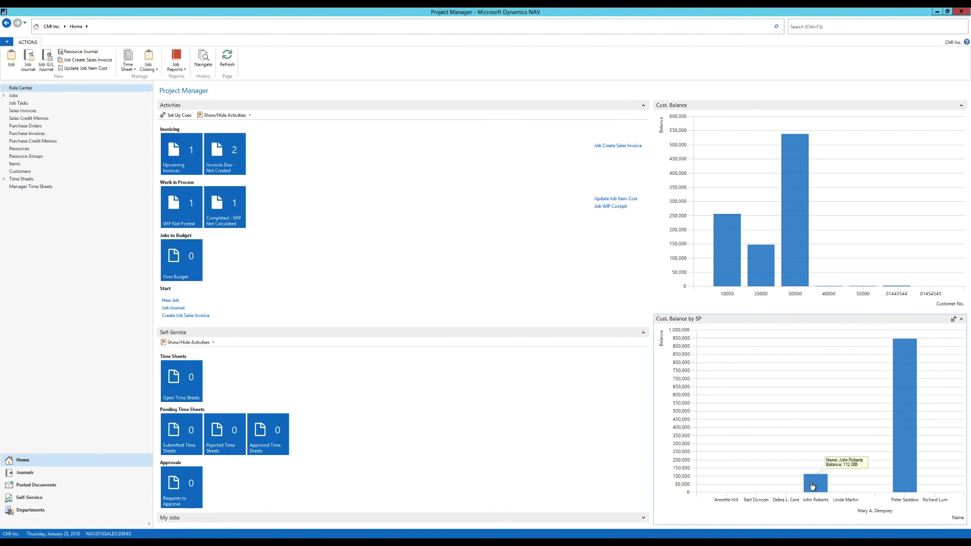
{"action": "mouse_move", "coordinate": [901, 438]}
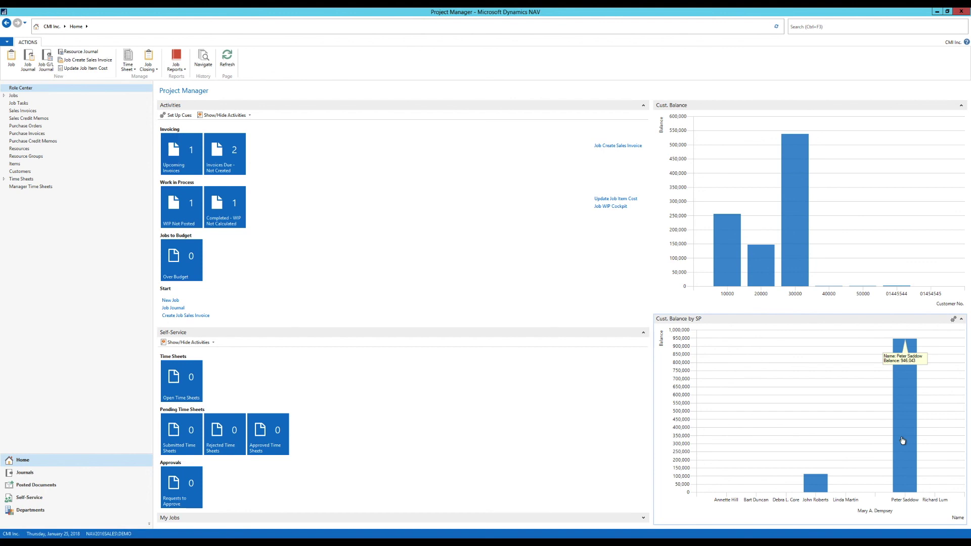